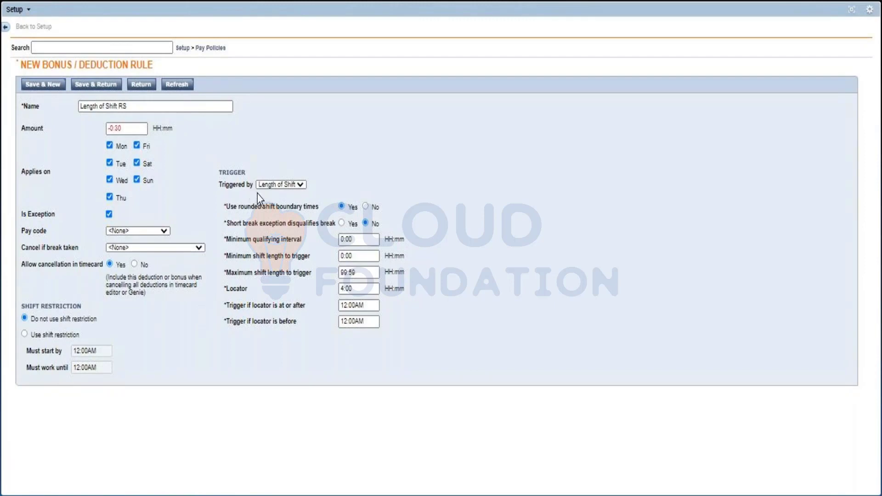
Try disabling rounded shift boundary times in the length-of-shift trigger and restore the option to Yes
click(296, 185)
click(310, 208)
click(366, 206)
click(366, 207)
click(140, 250)
click(139, 251)
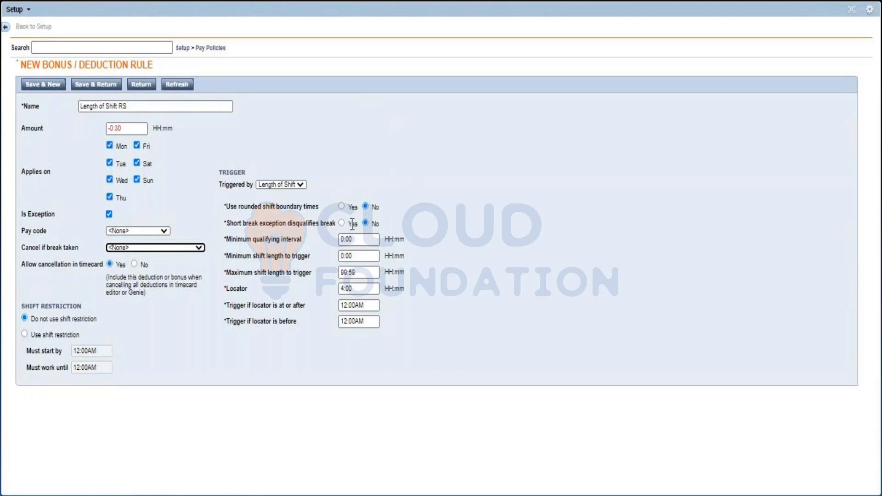
click(341, 206)
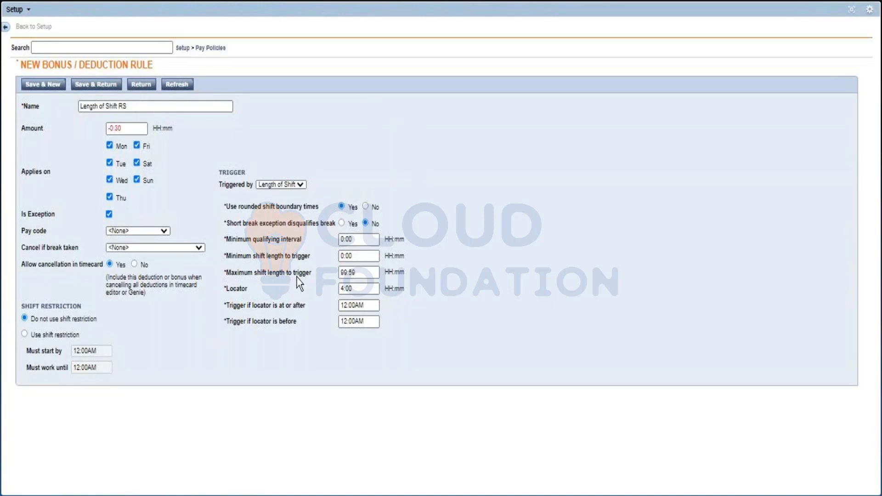
Examine the minimum qualifying interval and locator settings of the length-of-shift trigger
click(356, 238)
click(281, 301)
click(365, 292)
click(367, 287)
drag(367, 287, 300, 294)
click(322, 308)
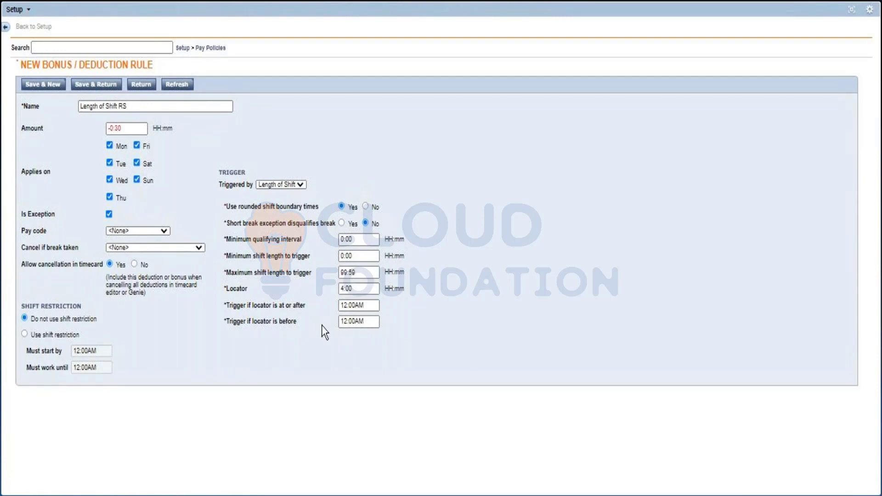
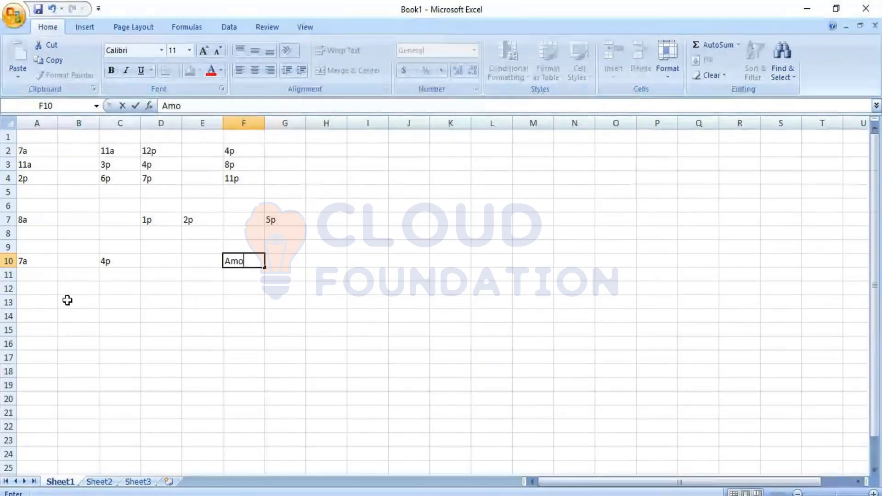
In the Excel workbook, complete the Amount label in F10 and enter -.30 beside it in G10
key(Tab)
text(-)
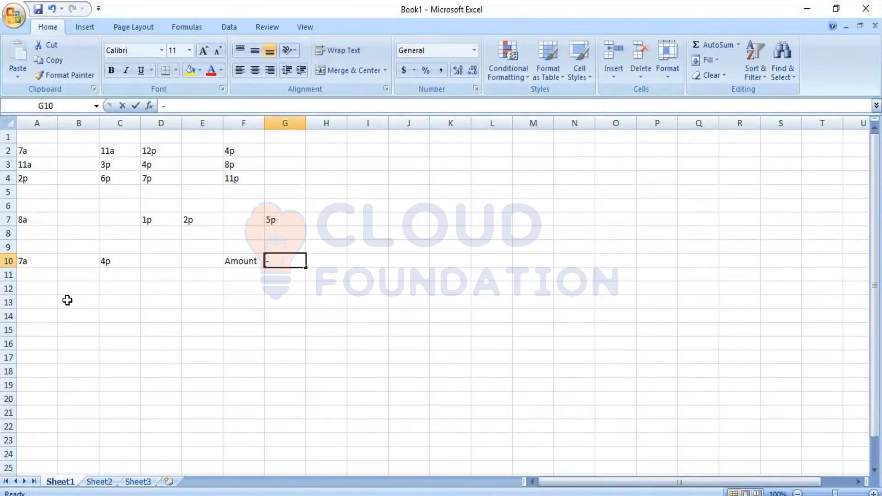
text(.30)
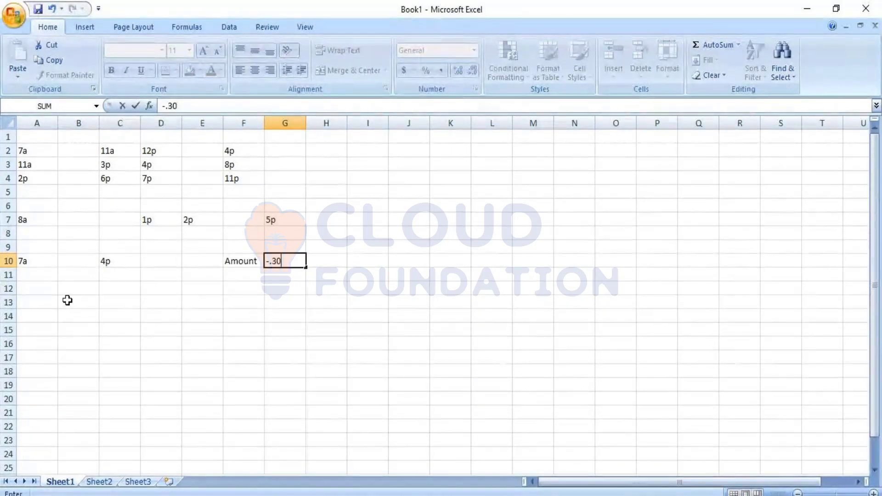
key(Return)
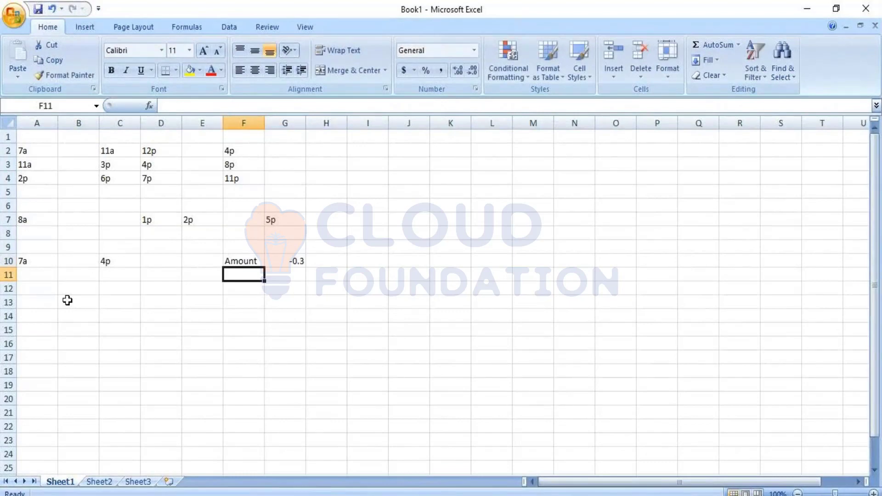
Add the label "Length of shift to trigger" in F11 with the value 4:00 in G11
text(Leght f)
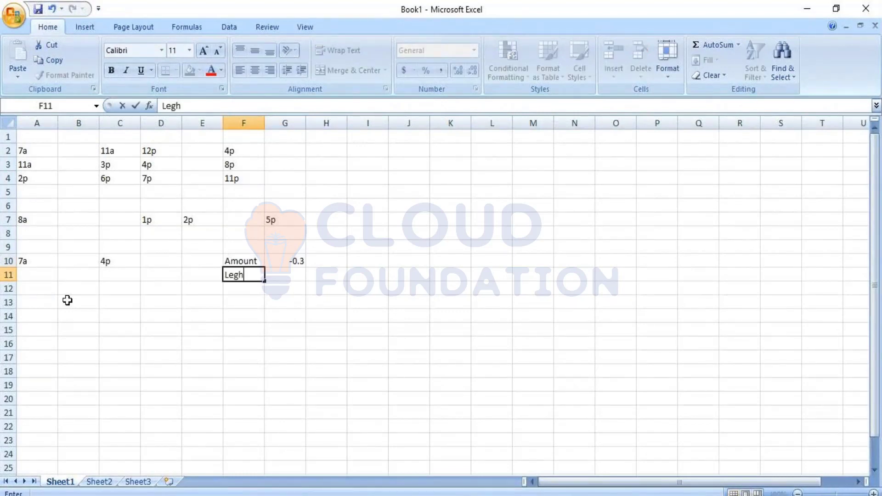
key(BackSpace)
key(BackSpace)
key(BackSpace)
key(BackSpace)
key(BackSpace)
key(BackSpace)
text(ST)
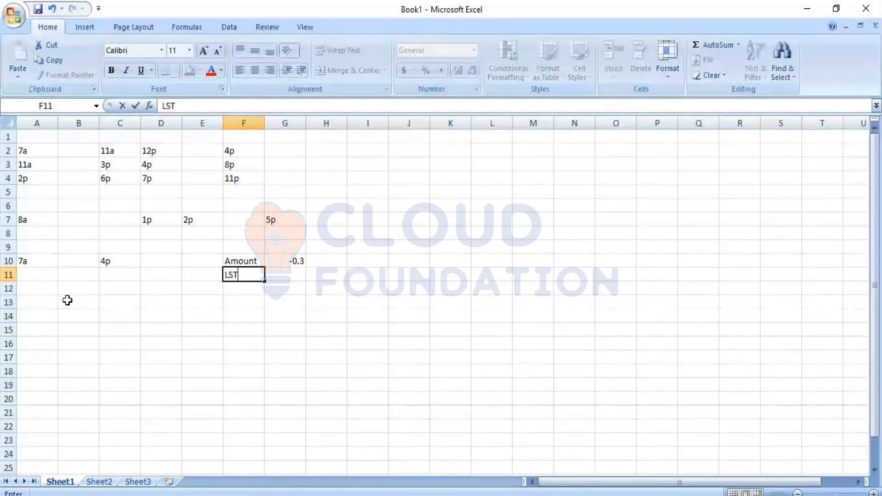
key(BackSpace)
key(BackSpace)
text(e)
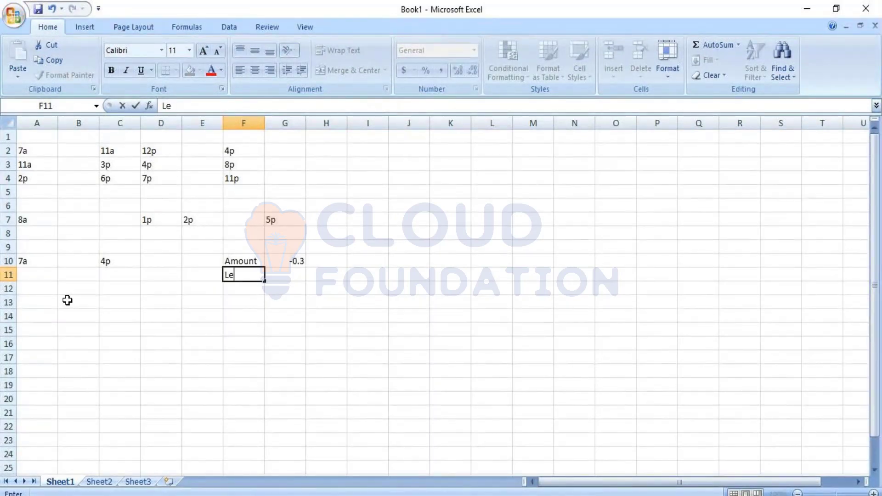
text(ngt)
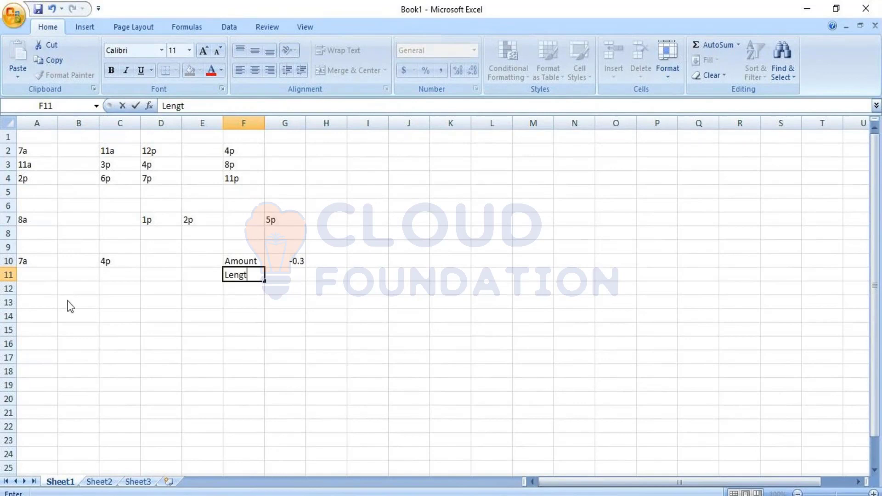
text(h of shift)
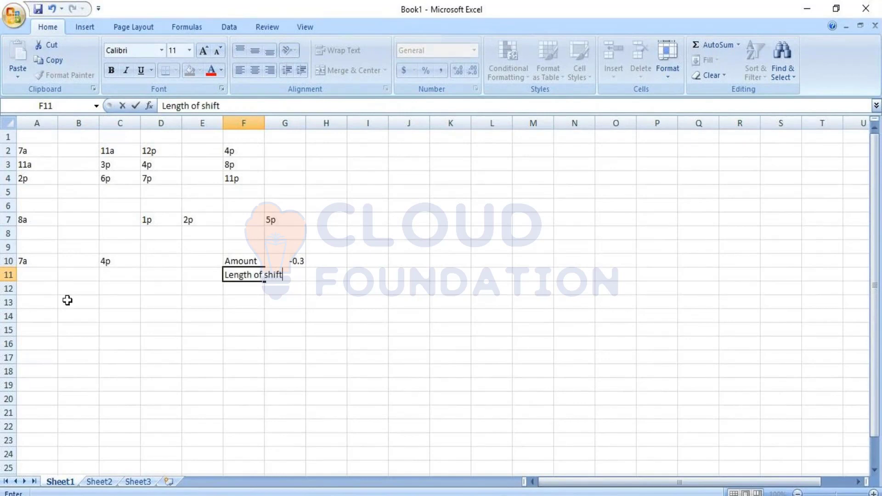
text( to trigger)
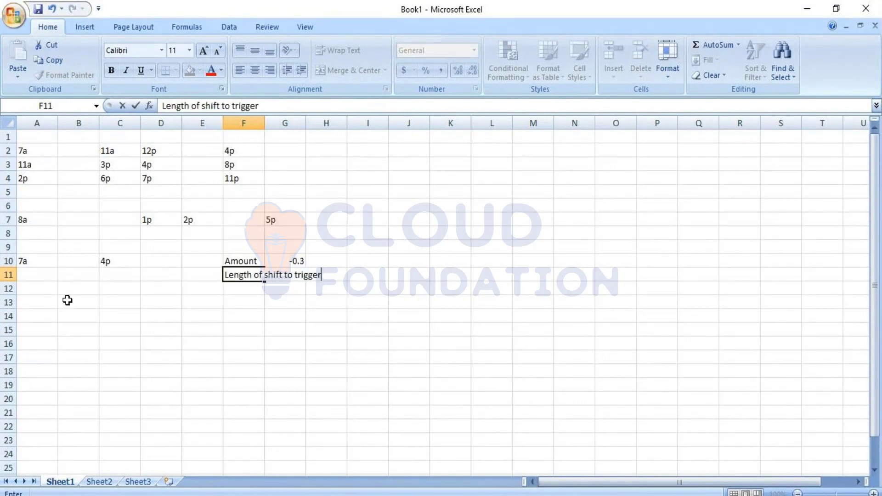
key(Tab)
text(4:00)
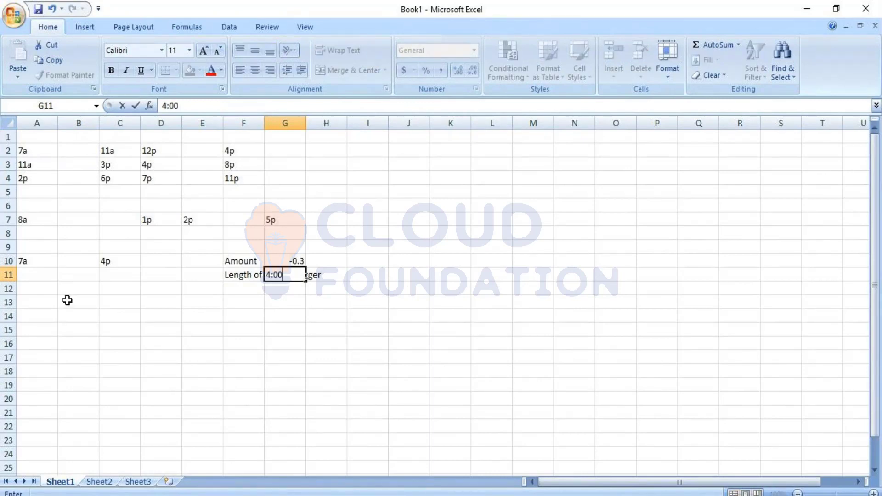
key(Return)
Add the label "Locator" in F12 with the value 3 in G12
key(Left)
text(Locator)
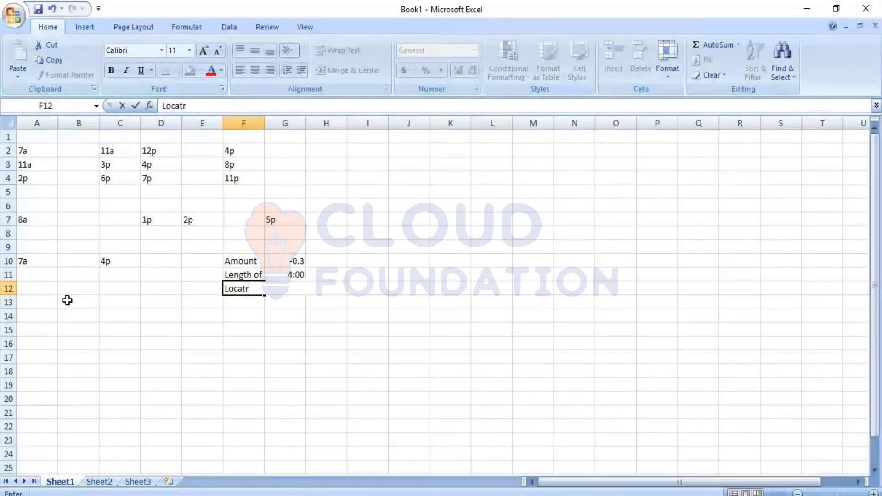
key(Right)
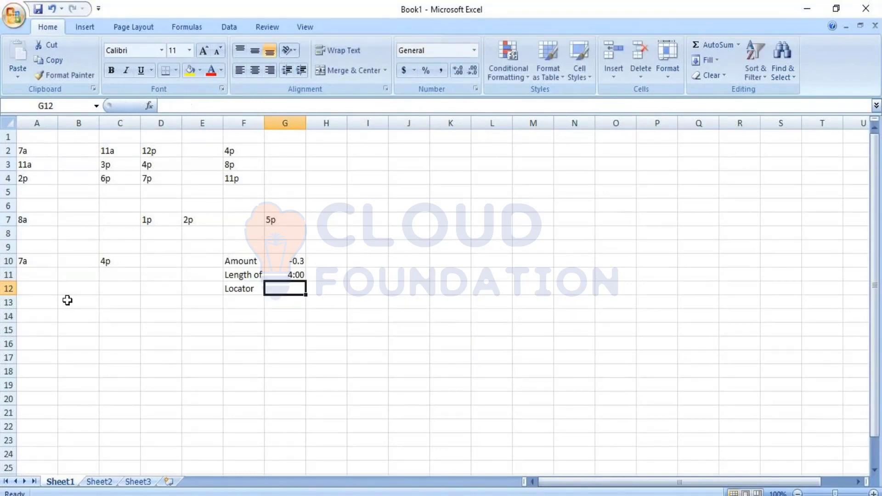
text(3)
key(Return)
key(Left)
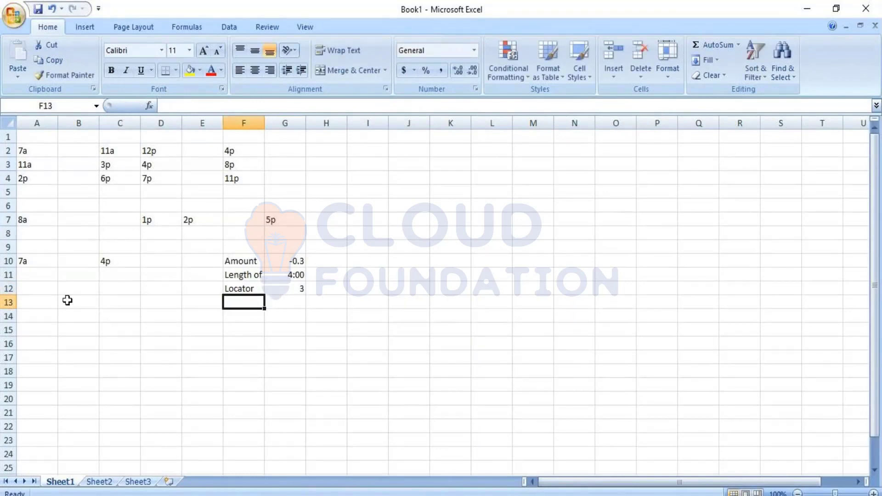
Add "Cancel if break taken" in F13 with "30min 130mx" in G13, and fit column F to its labels
text(C)
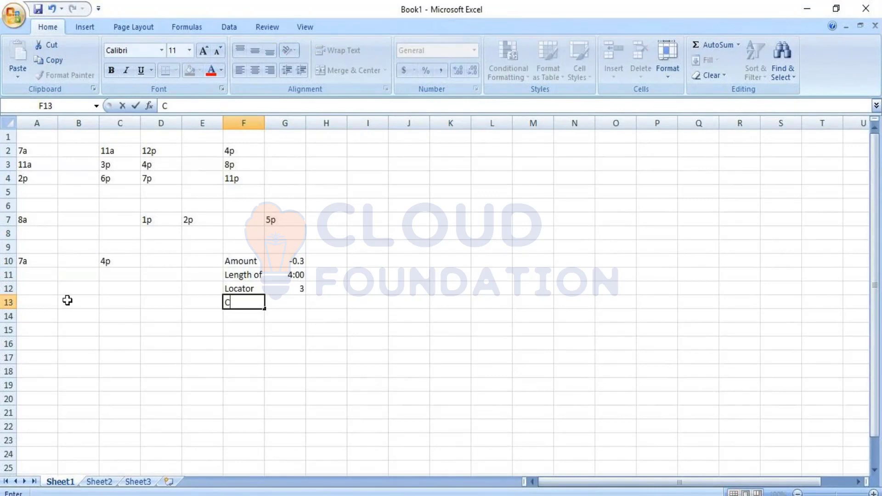
text(ancel if break)
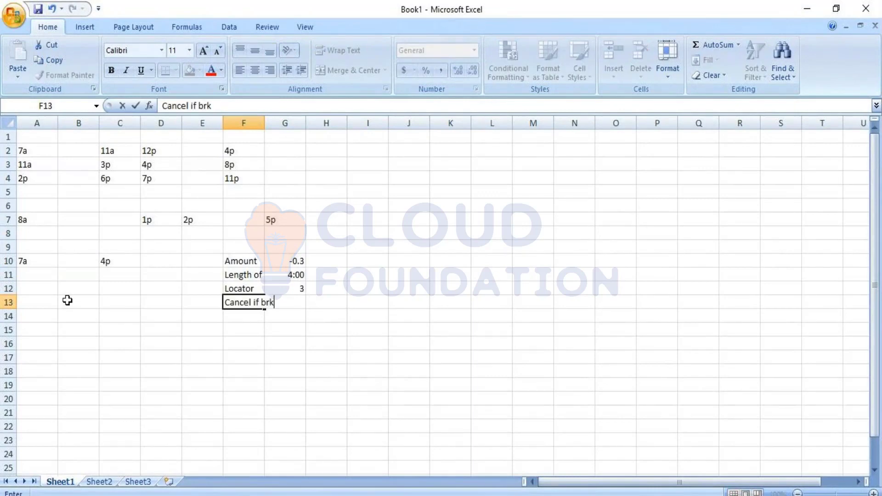
text( taken)
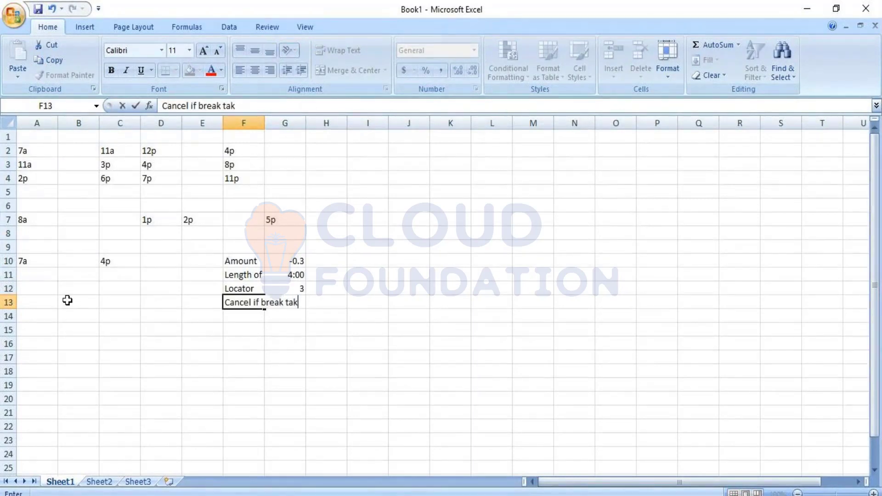
key(Tab)
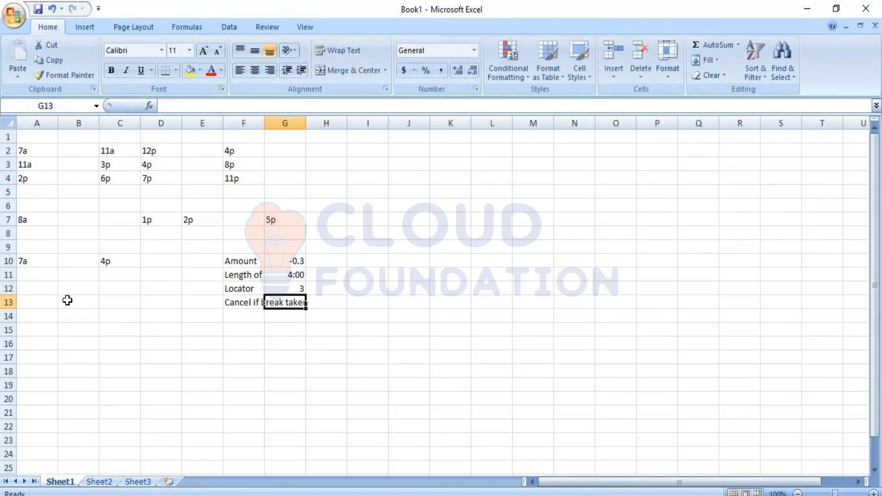
text(30min)
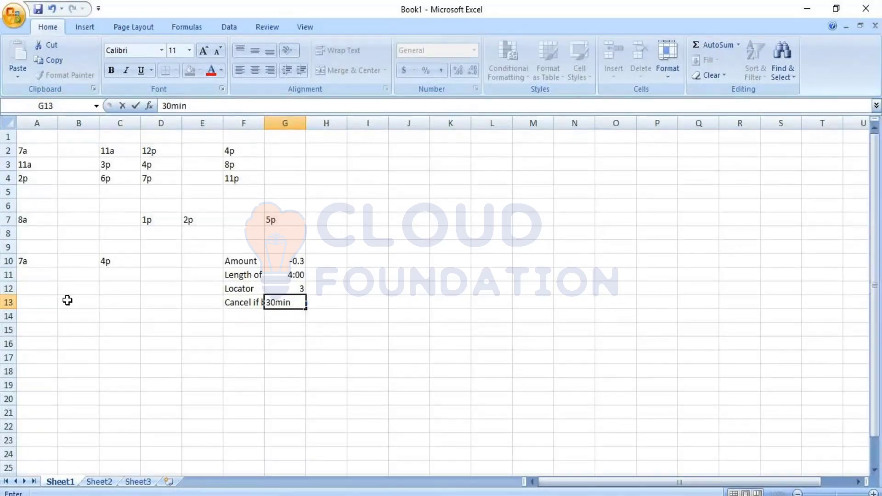
text( 130mx)
key(Return)
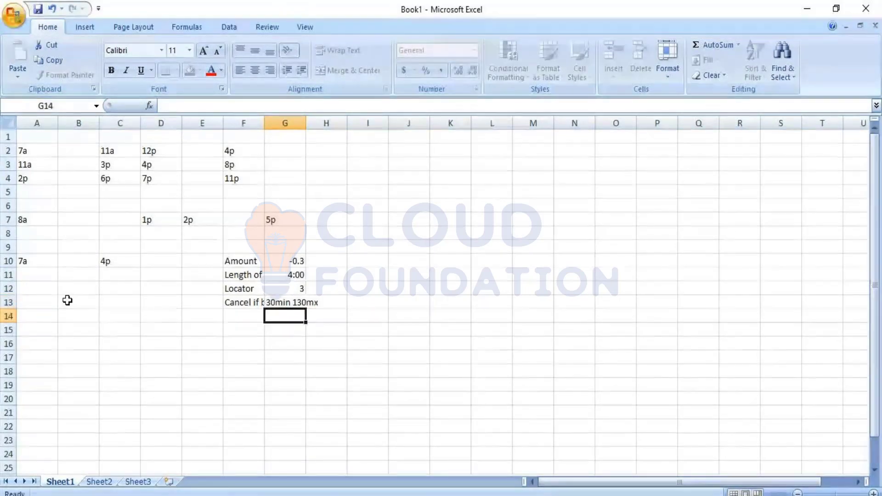
double_click(265, 123)
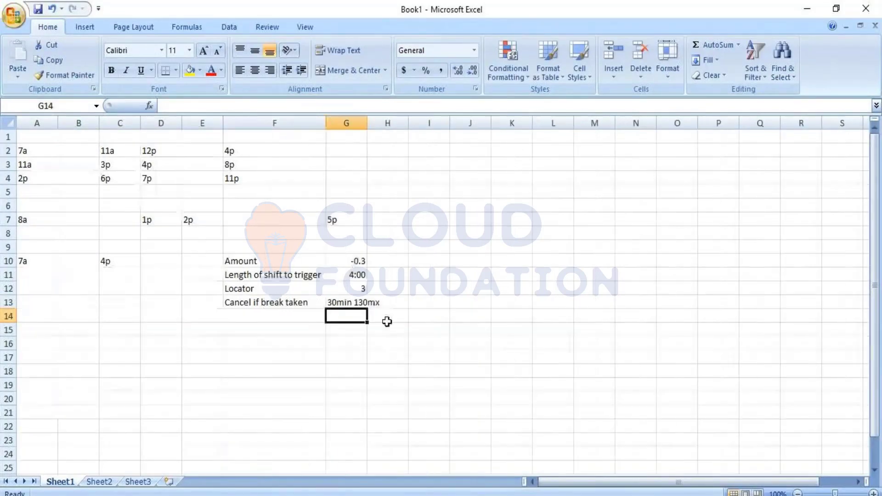
Enter the label "Shift Total" in cell I10, on the row of the 7a to 4p shift
drag(49, 264, 105, 260)
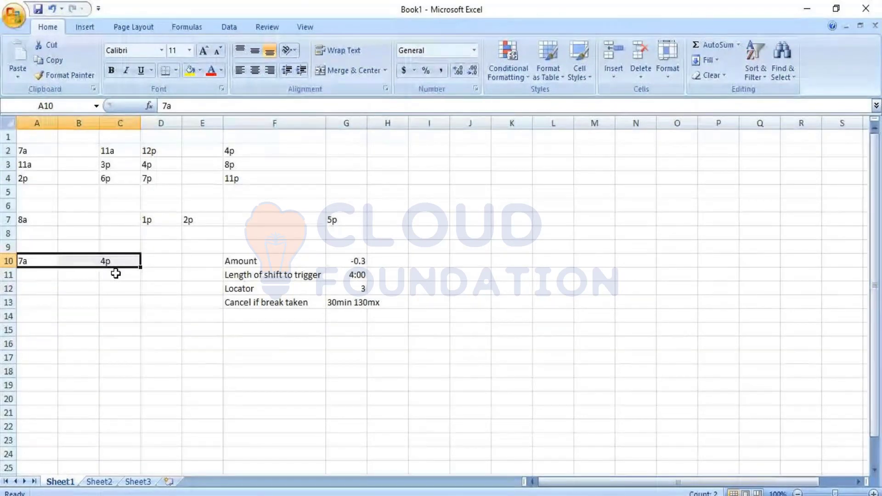
click(439, 262)
text(Shuft T)
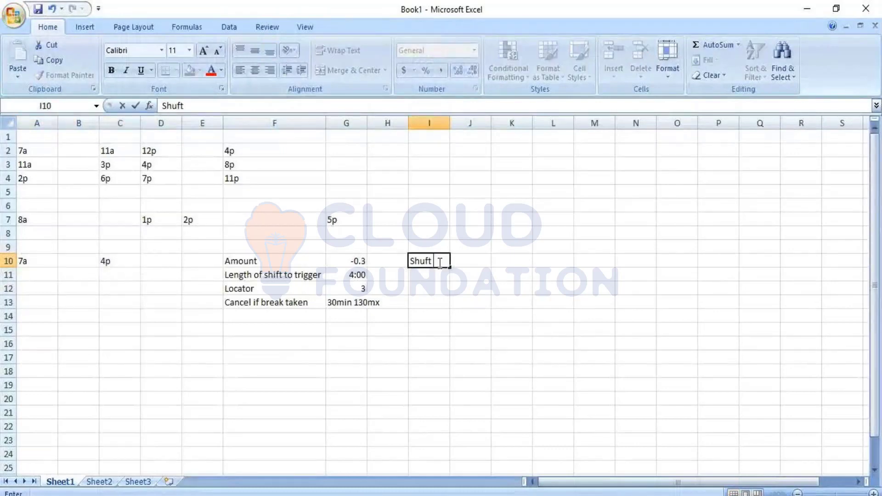
key(BackSpace)
key(BackSpace)
key(BackSpace)
key(BackSpace)
key(BackSpace)
text(ift Total)
key(Return)
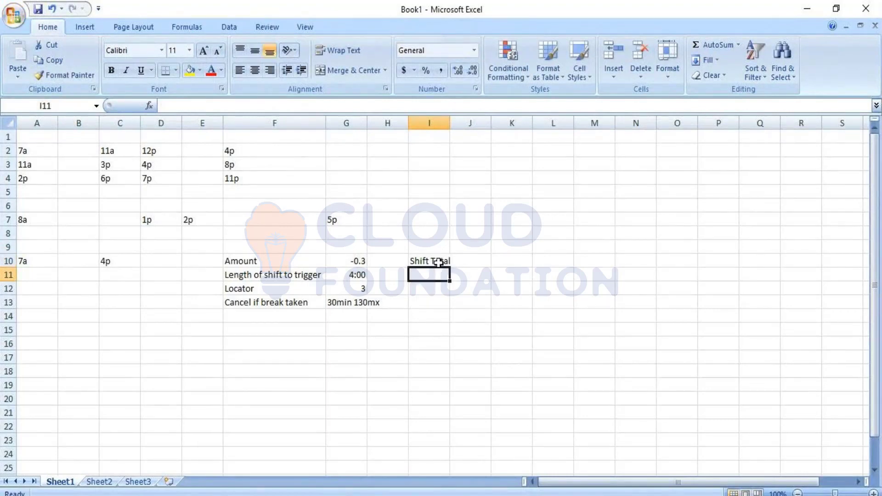
Enter "What time meal is deducted" in I11 and widen column I to fit the text
text(W)
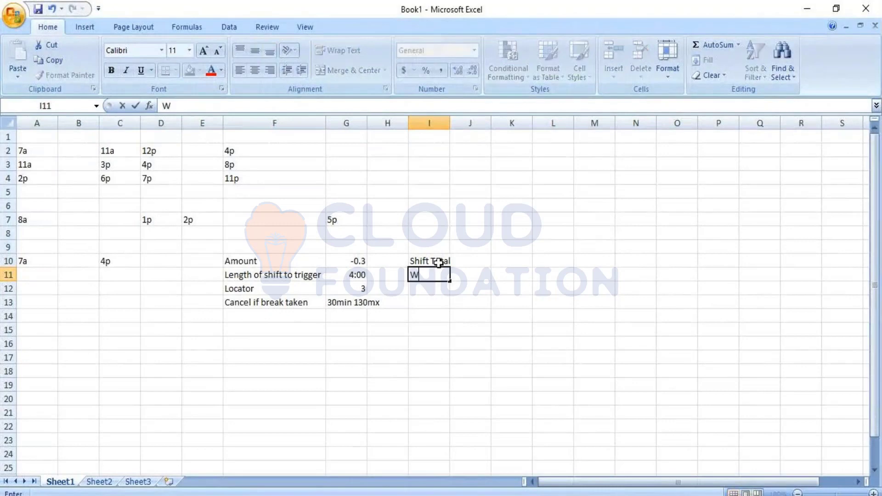
text(hat time ma)
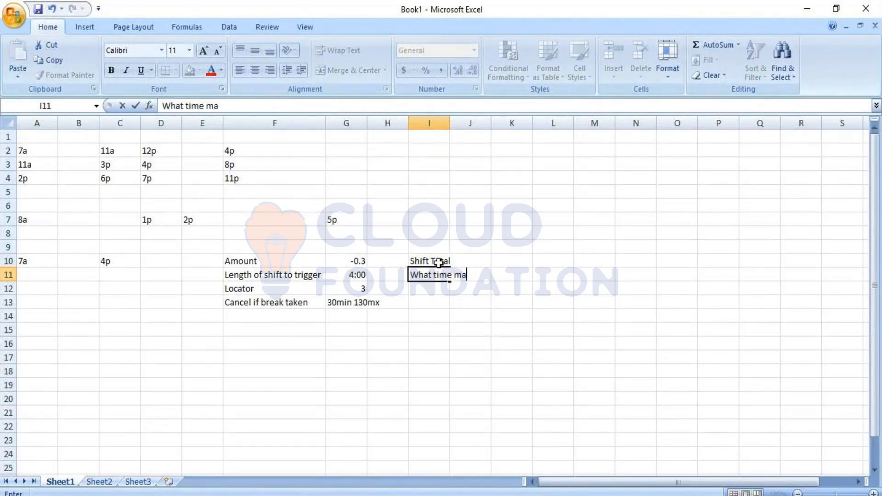
key(BackSpace)
text(eal is d)
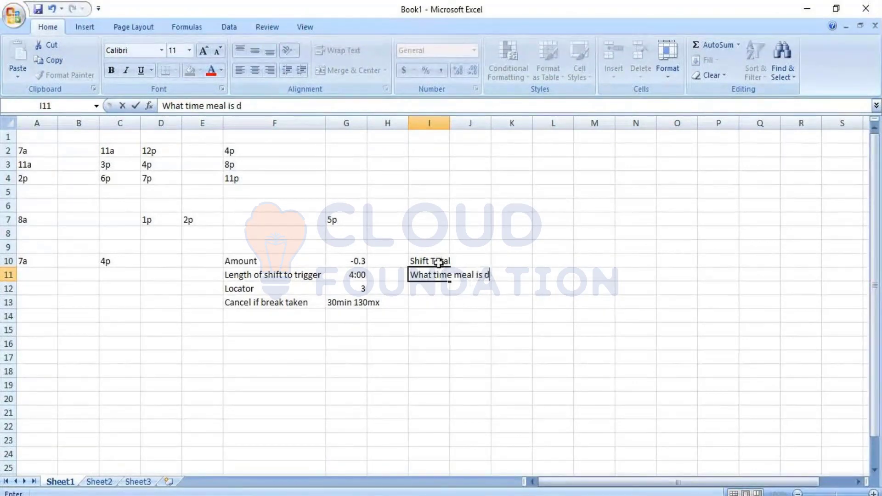
text(educted)
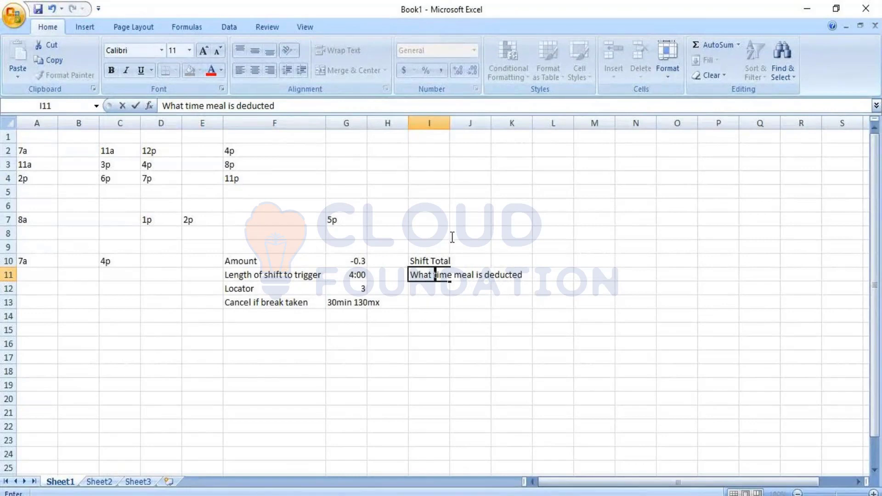
click(452, 123)
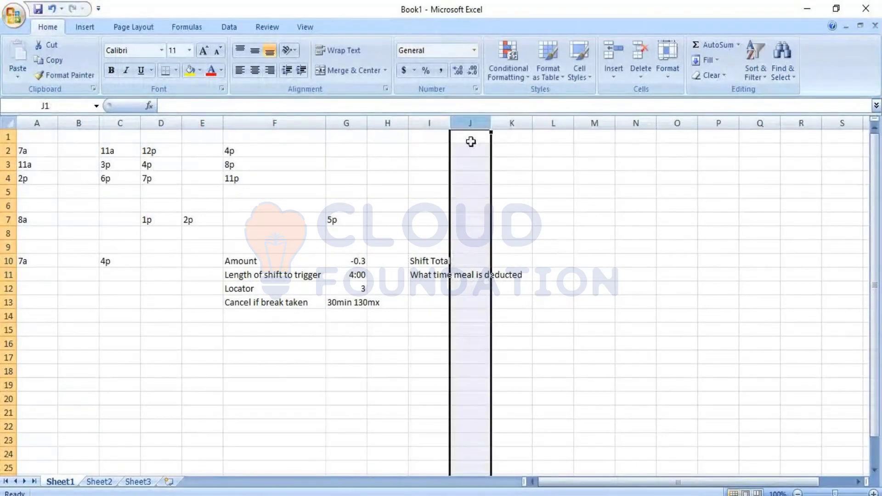
drag(450, 123, 533, 134)
Enter the heading "EG 1" in cell J9, above the column beside the Shift Total label
click(556, 250)
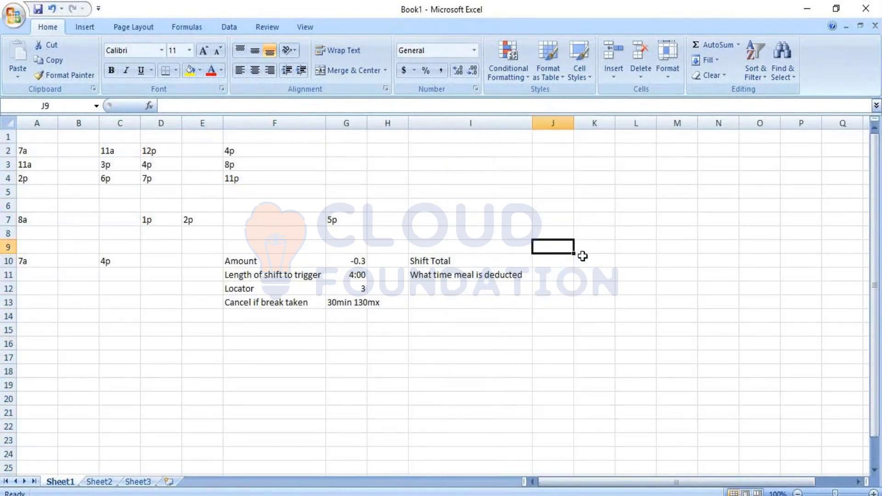
text(KC)
key(BackSpace)
key(BackSpace)
text(EG 1)
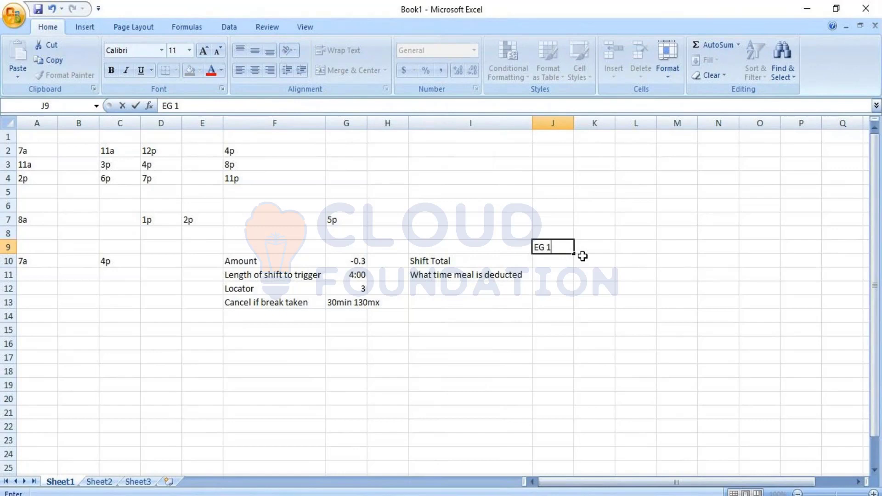
key(Tab)
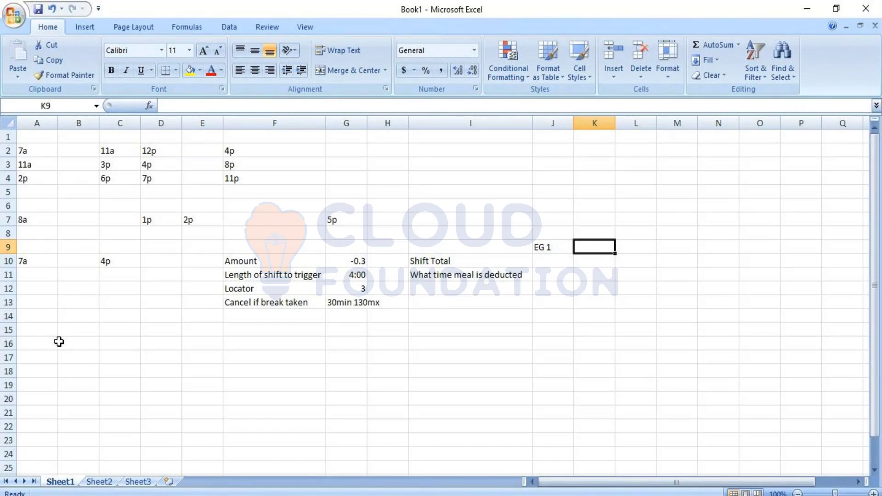
Move the 4p shift end on row 10 from cell C10 to D10
click(542, 259)
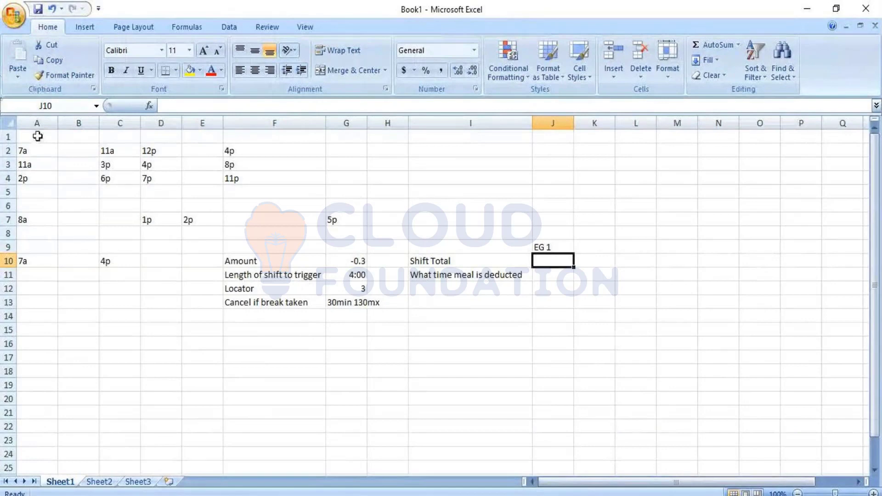
click(114, 264)
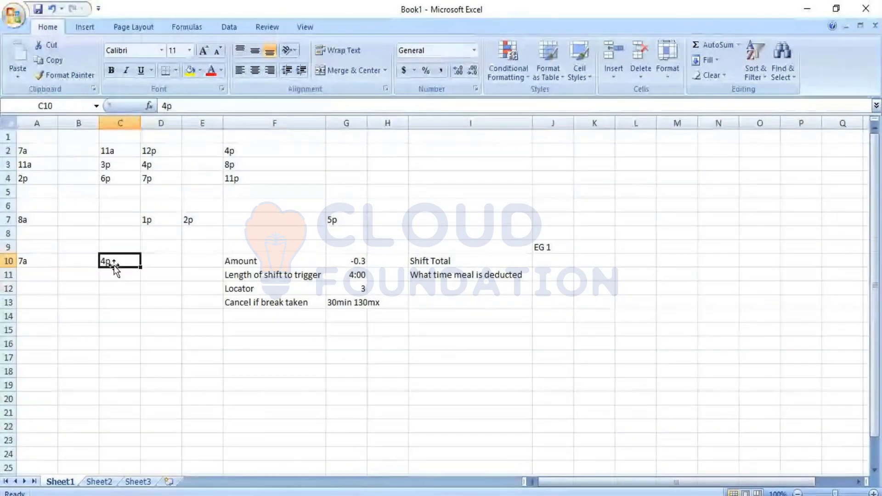
key(BackSpace)
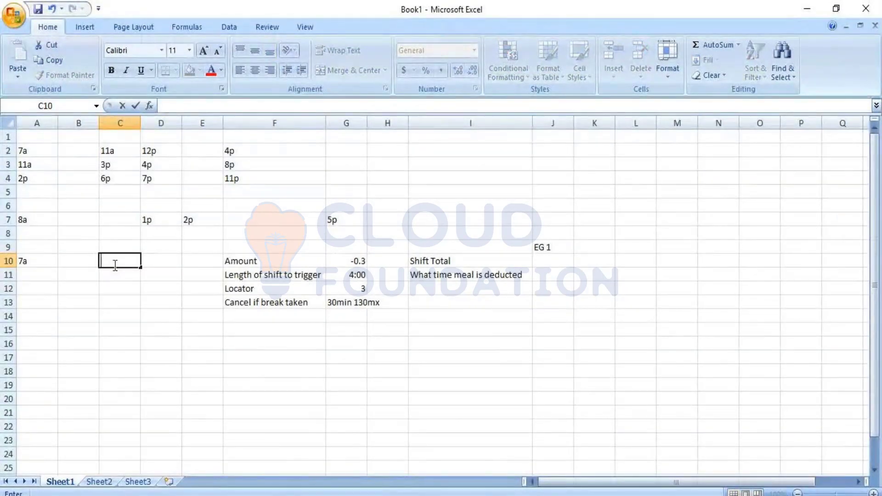
key(Tab)
text(4p)
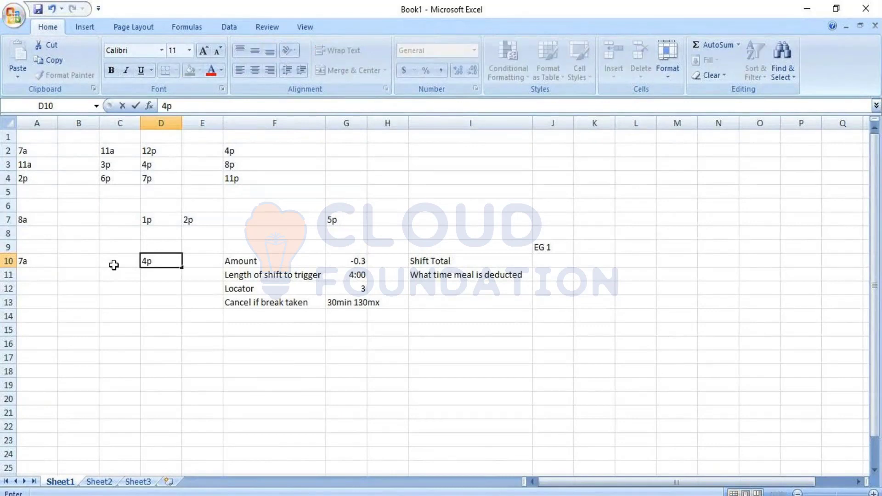
key(Return)
key(Home)
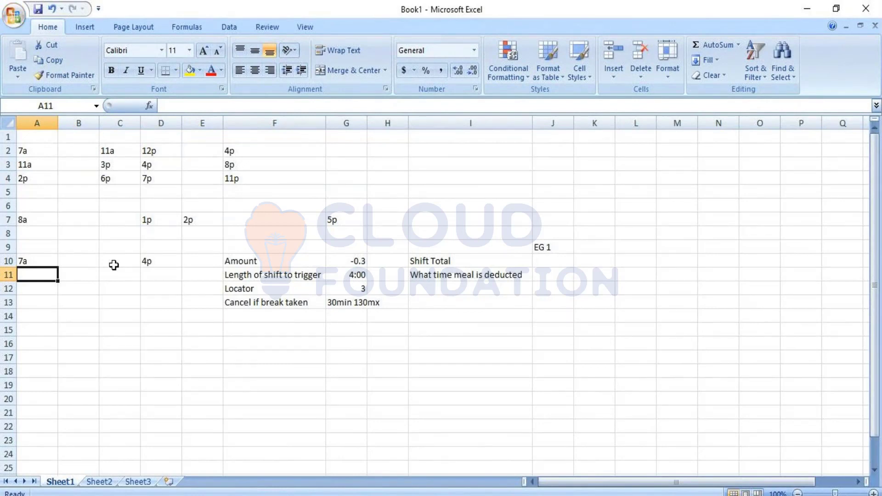
Enter "8Hours30Min" as the Shift Total in J10 and widen column J to fit the text
click(558, 264)
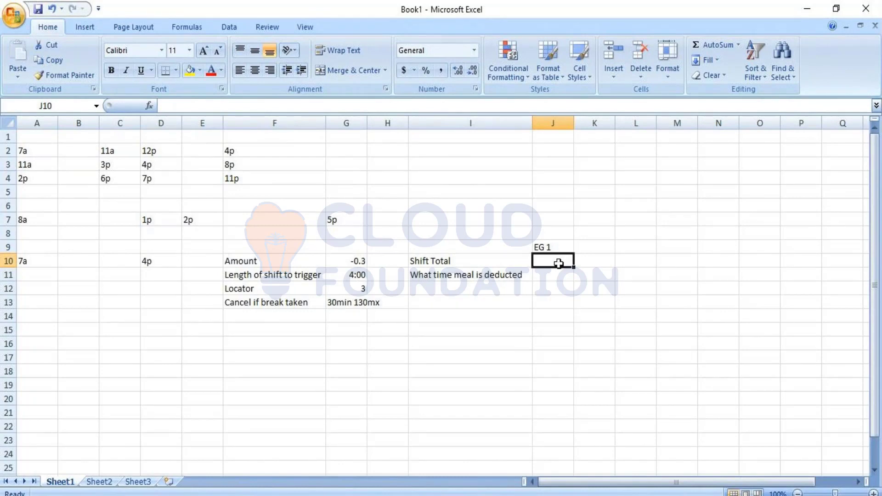
text(8Hou)
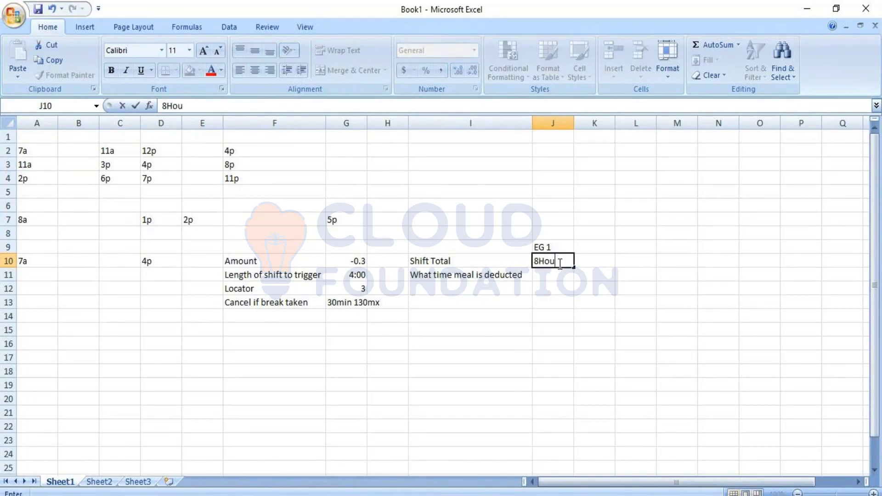
text(rs30Min)
key(Return)
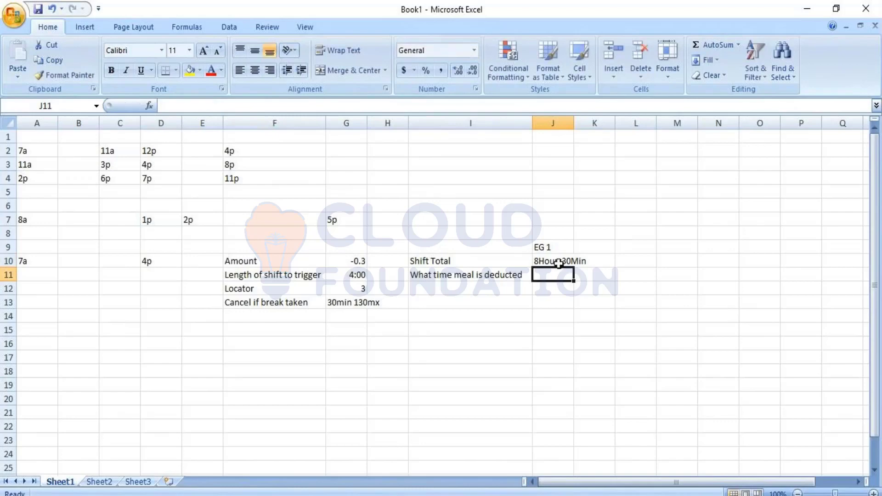
drag(574, 124, 595, 123)
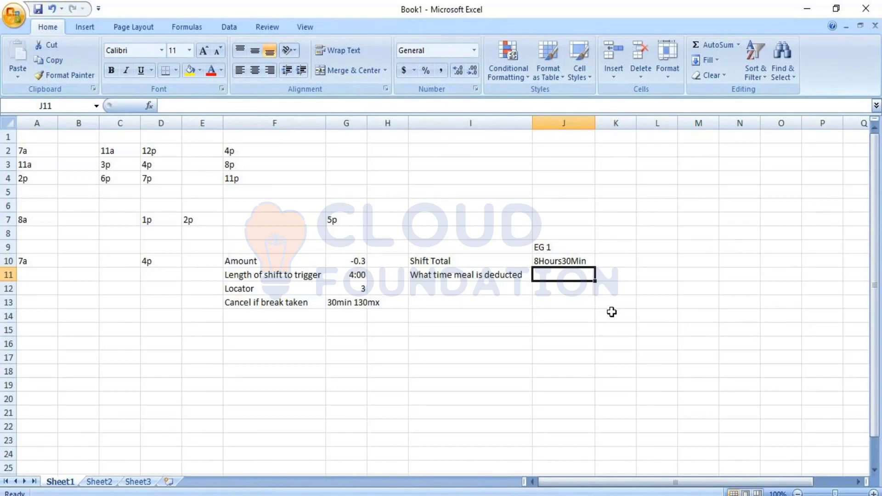
Enter "11am" in B10, between the 7a start and 4p end of the example shift
click(352, 279)
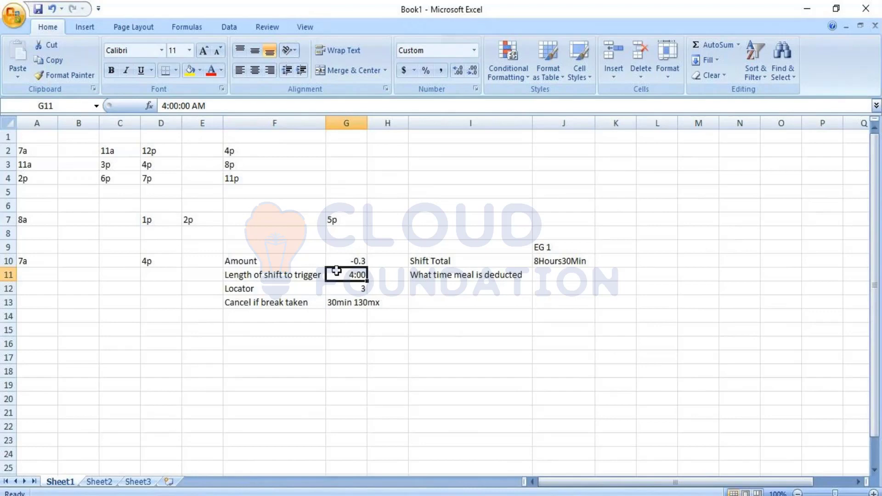
click(78, 261)
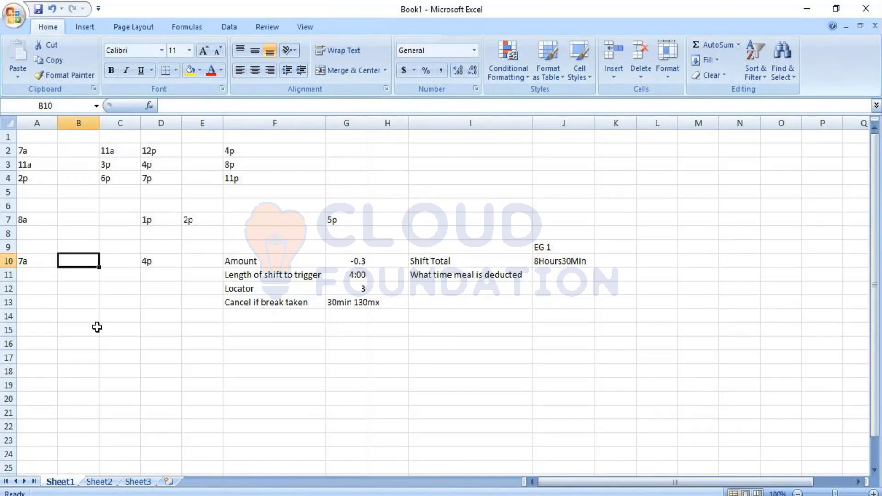
drag(227, 277, 341, 276)
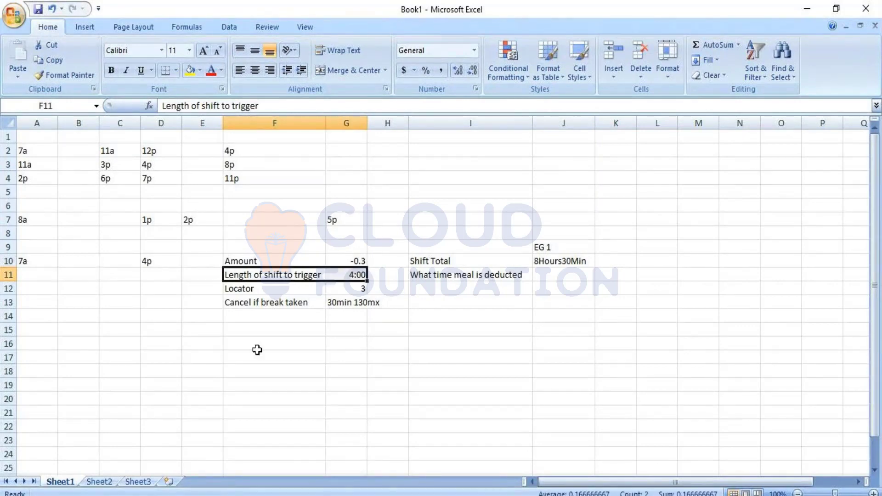
click(26, 260)
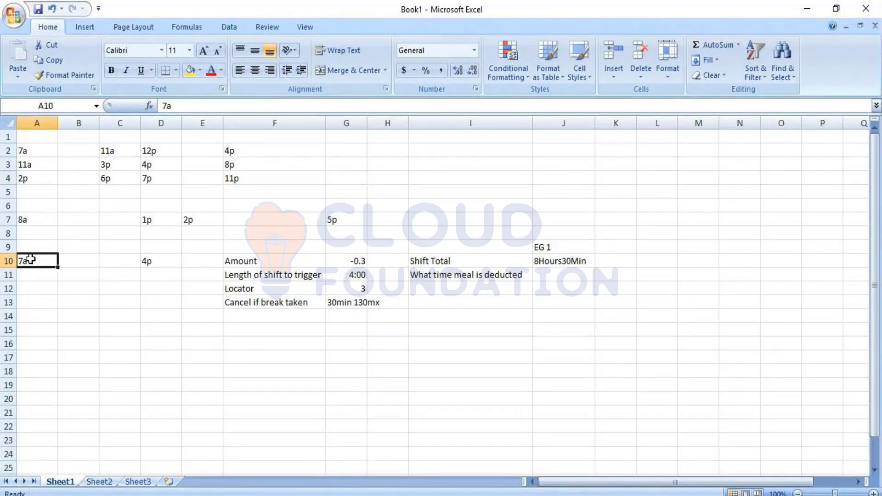
click(77, 259)
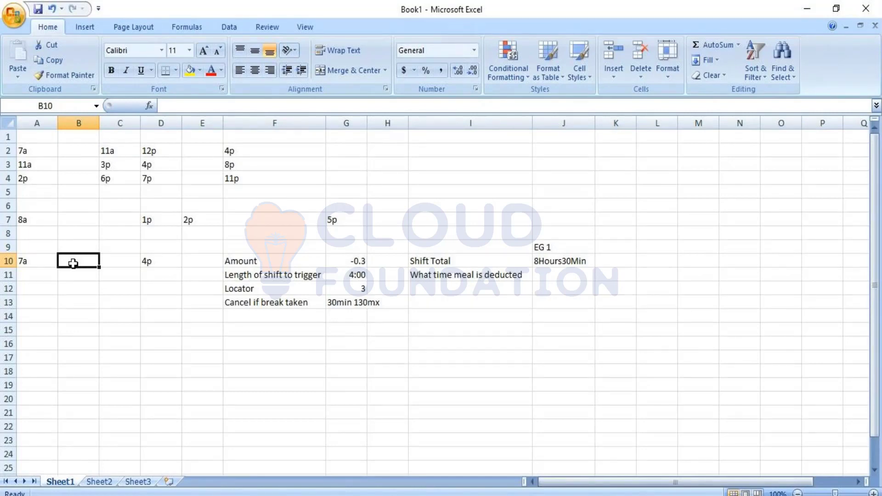
text(11a,)
key(BackSpace)
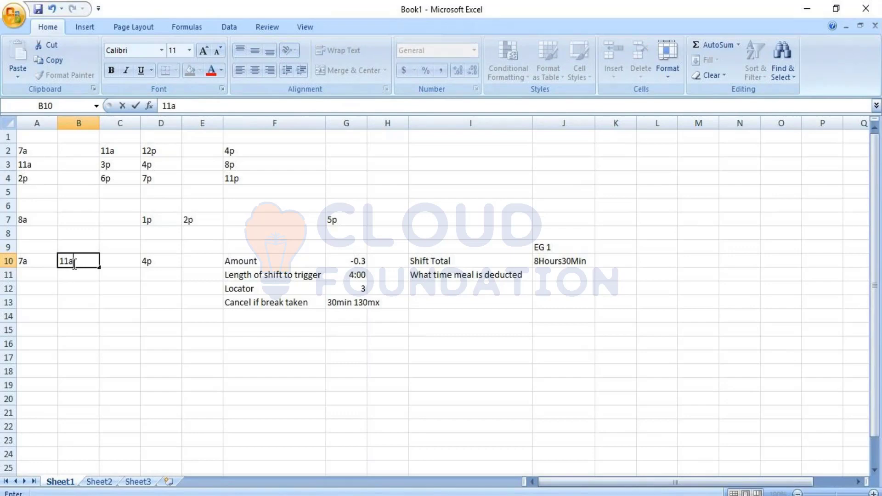
text(m)
key(Tab)
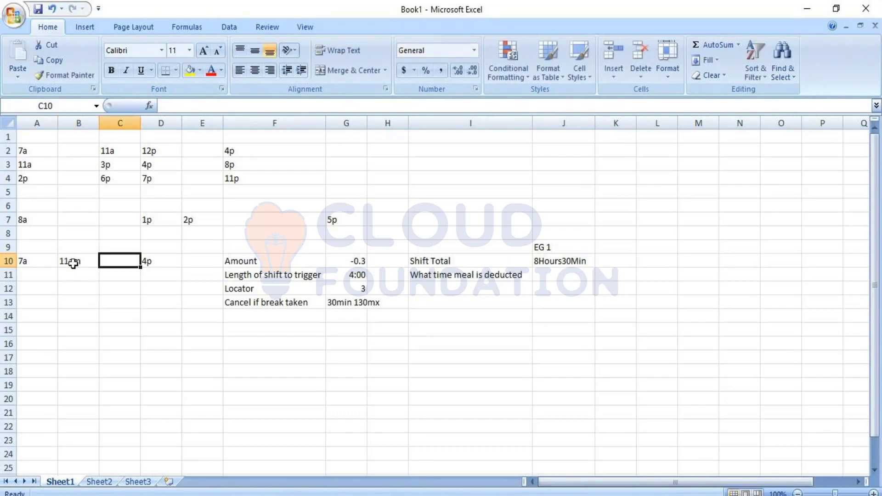
key(Return)
Compare the 7a to 11am span in row 10 with the "Length of shift to trigger" and "Locator" settings
key(Up)
key(Left)
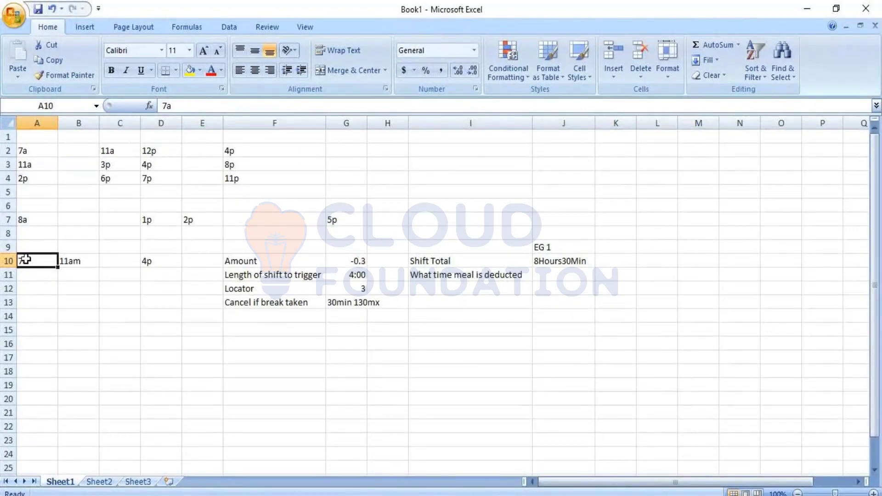
click(85, 262)
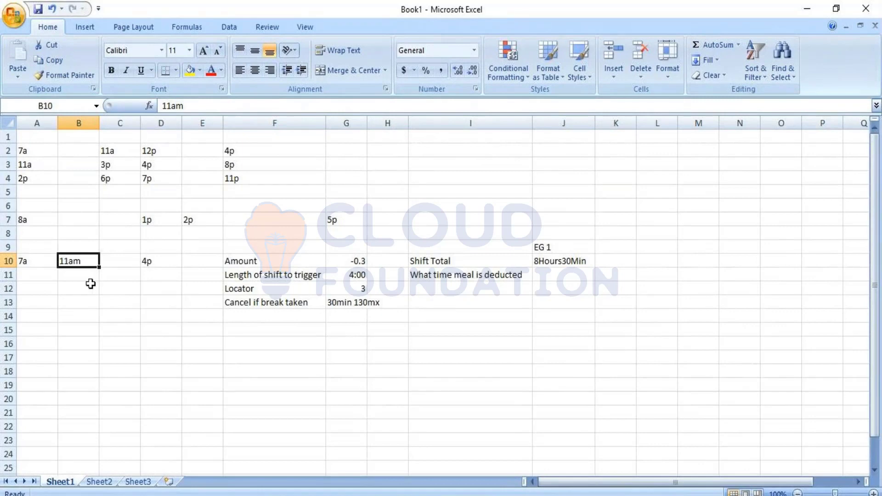
click(35, 260)
drag(34, 260, 67, 256)
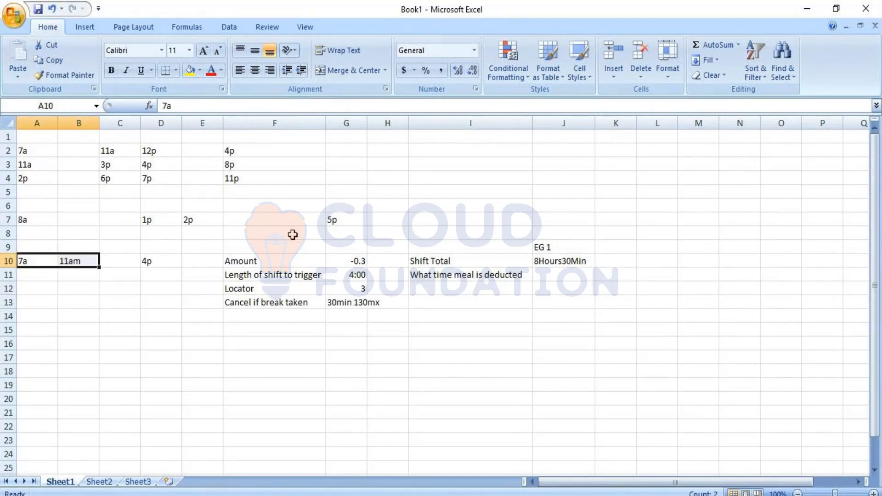
drag(298, 274, 335, 274)
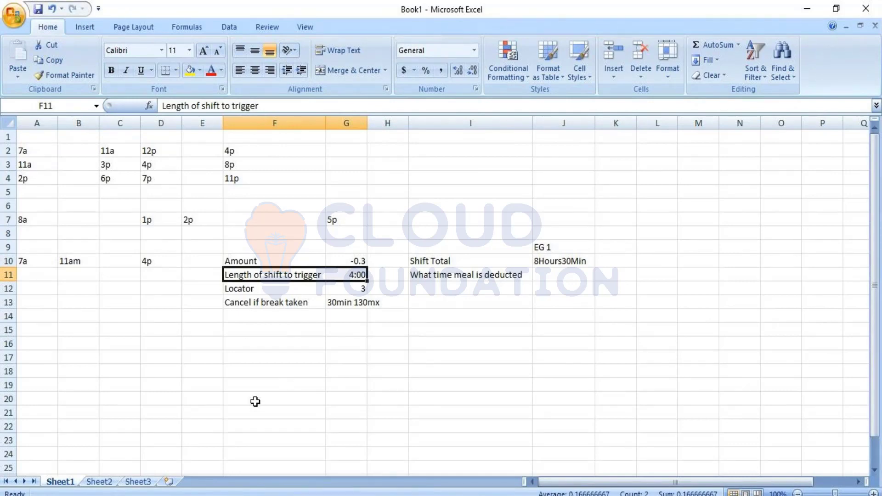
click(258, 289)
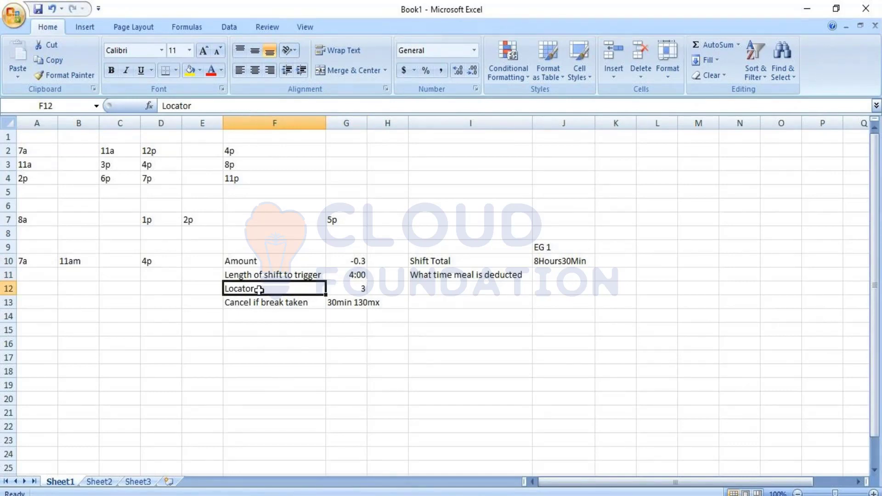
drag(258, 288, 337, 288)
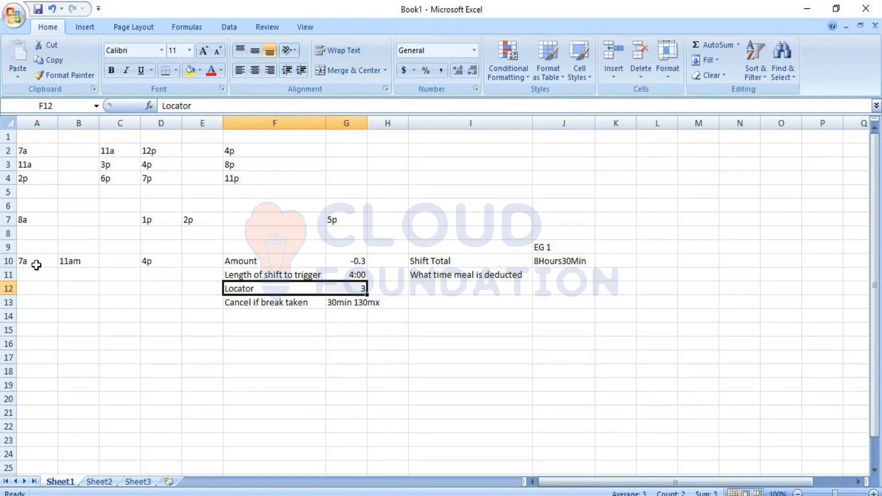
Set the example shift's meal deduction to start at "10am" in B10 and end at "10:30" in C10
click(68, 258)
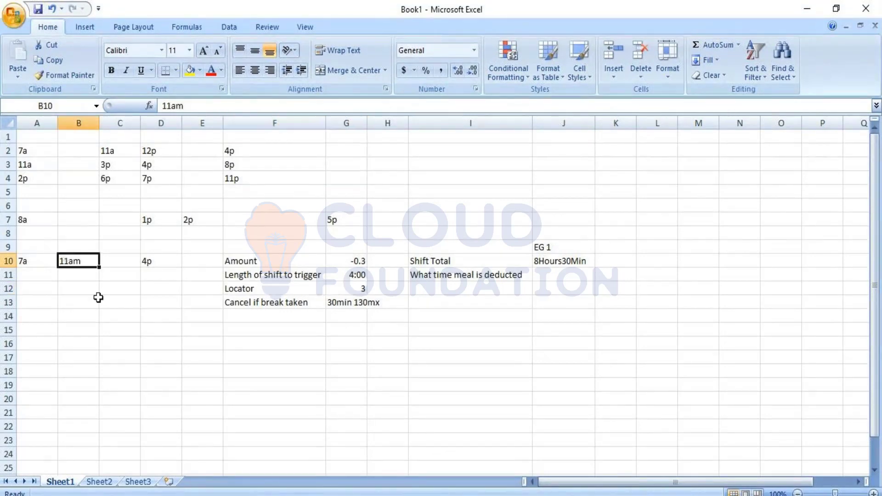
text(10am)
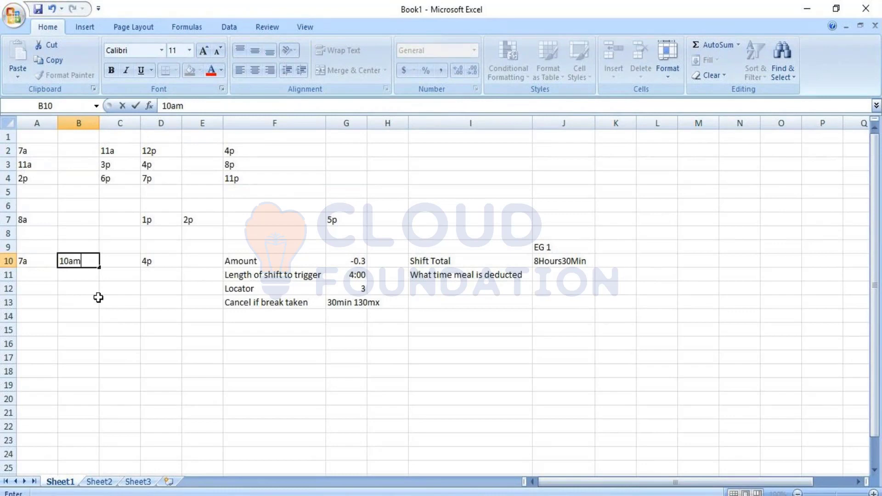
key(Tab)
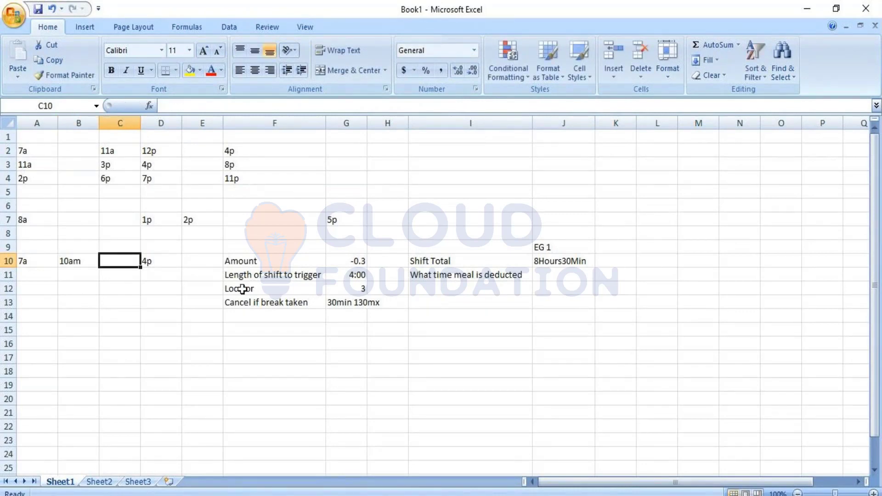
text(10:30)
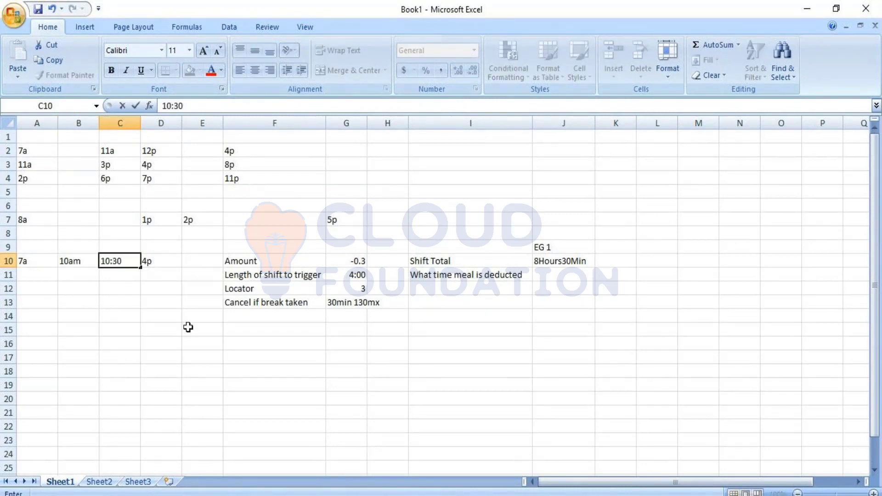
click(125, 326)
drag(64, 259, 106, 260)
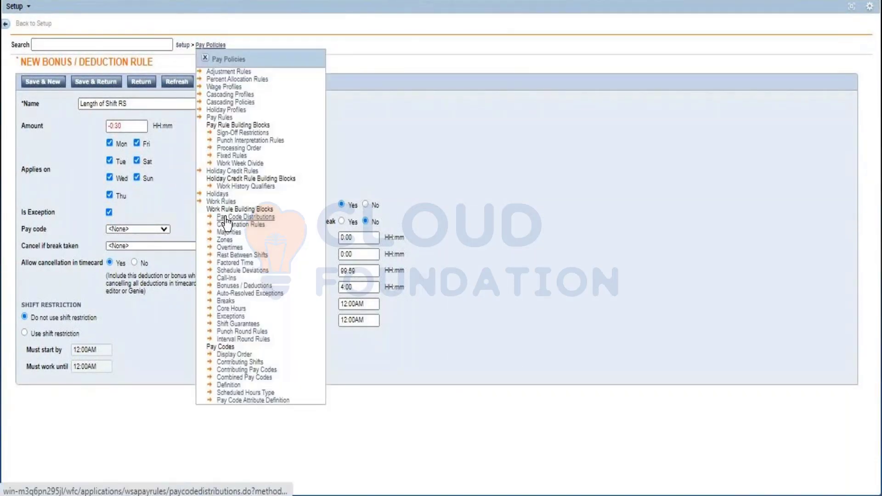
Open the "dummy" work rule, discarding the unsaved deduction rule, and review its breaks, bonuses/deductions and core hours lists
click(218, 202)
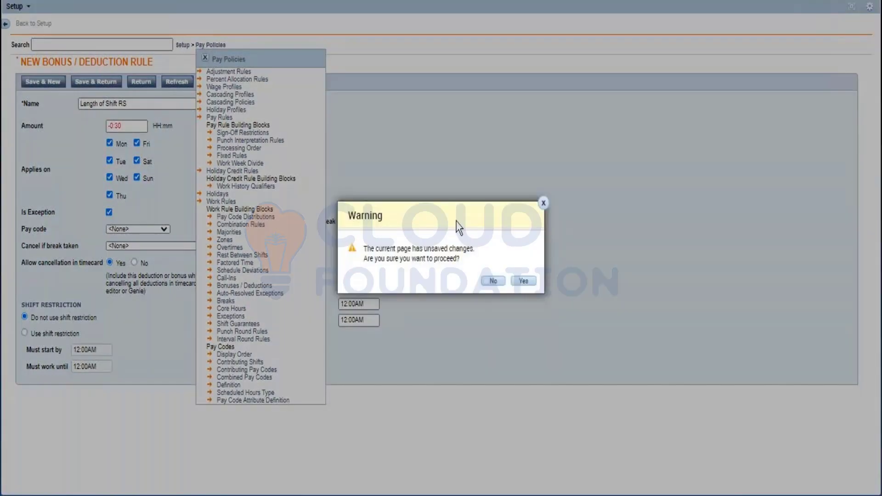
click(522, 282)
click(49, 134)
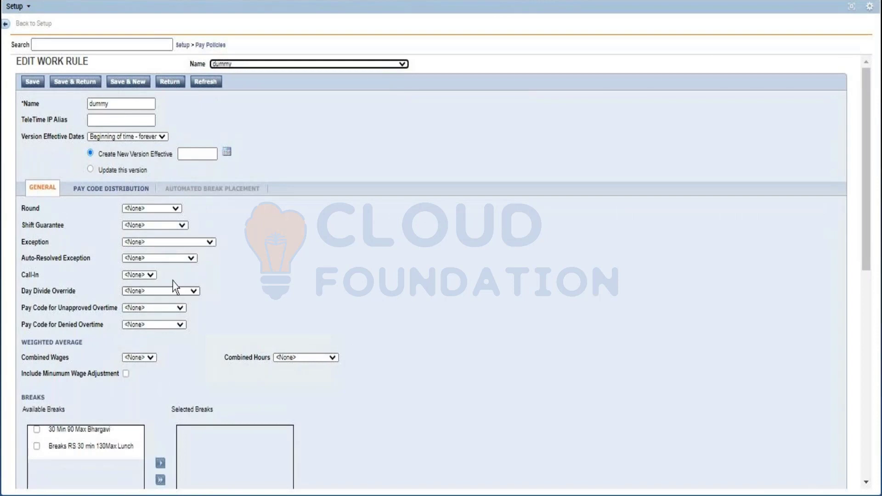
scroll(129, 321, down, 5)
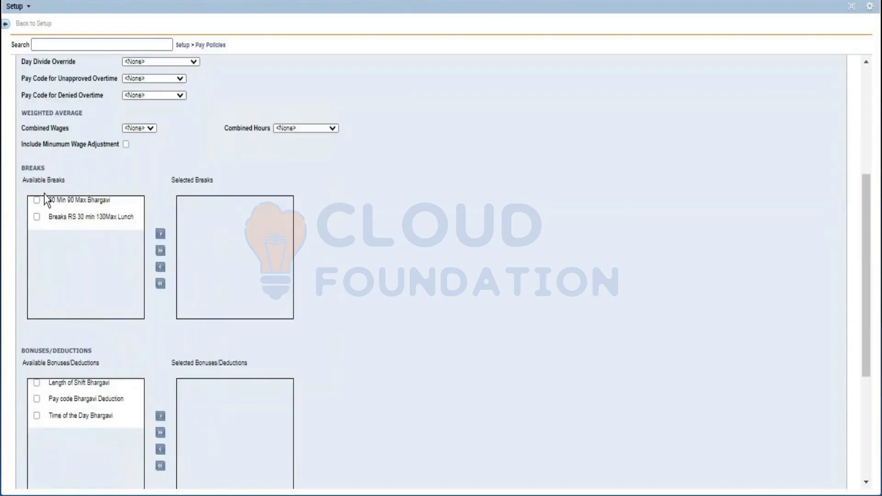
scroll(98, 420, down, 5)
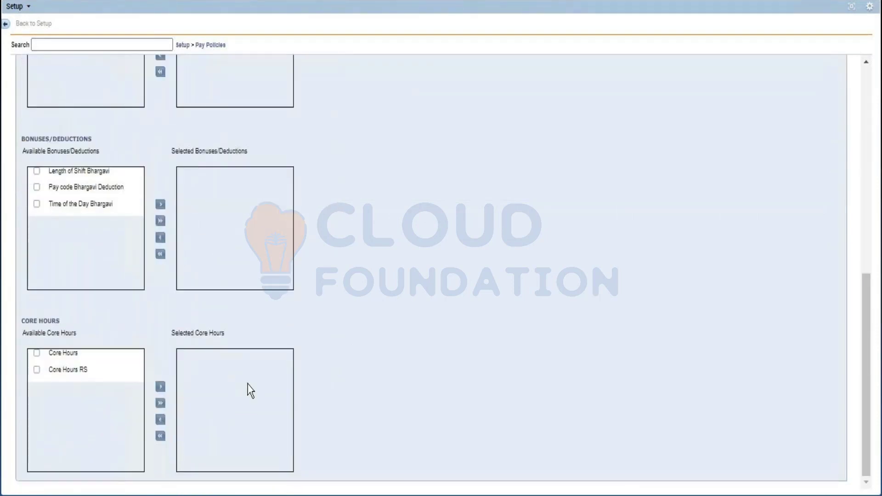
scroll(247, 384, up, 7)
scroll(247, 385, up, 3)
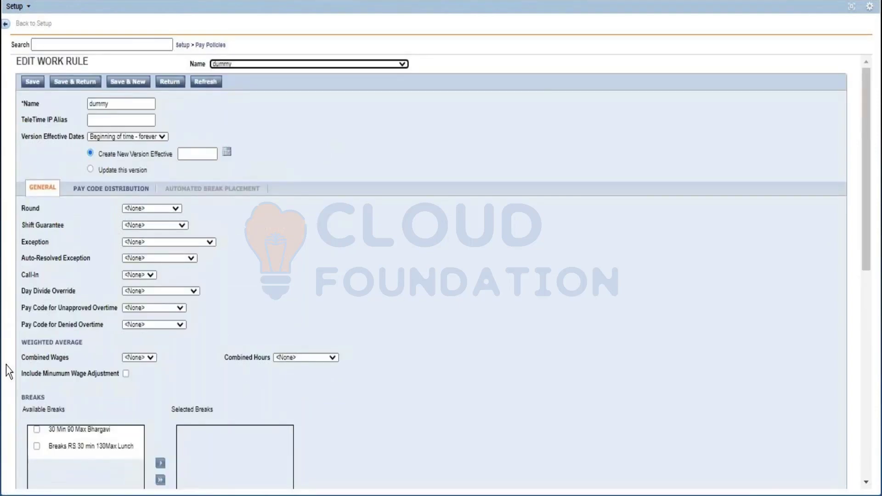
Open the Bonuses / Deductions rules list from Pay Policies and switch back to the Excel workbook
click(204, 45)
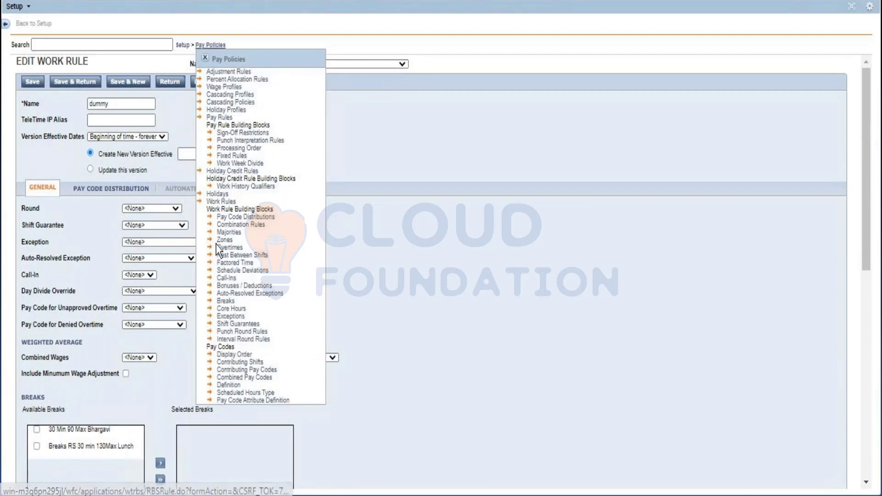
click(236, 286)
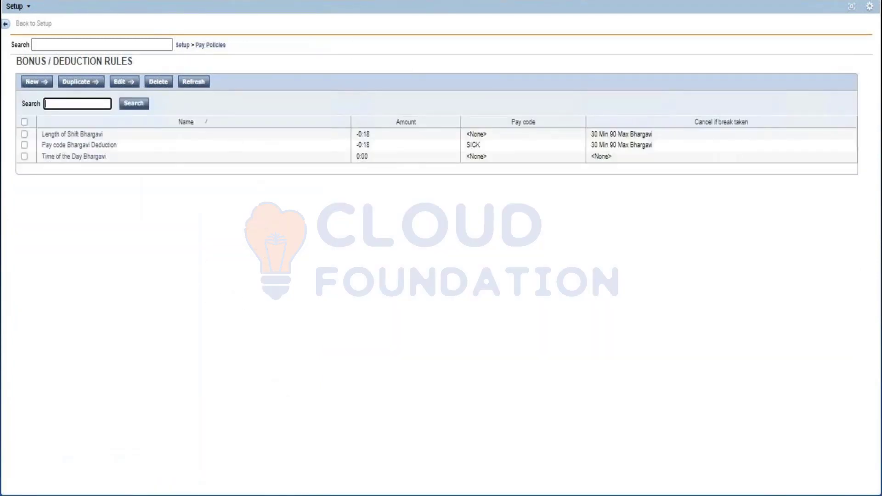
key(alt+Tab)
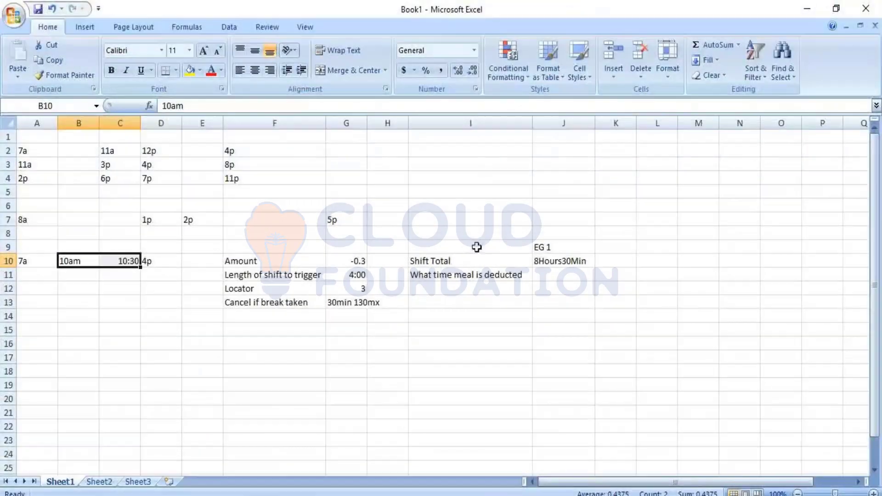
Enter a second example shift in row 12 with "7a" in A12 and "11a" in C12
click(43, 288)
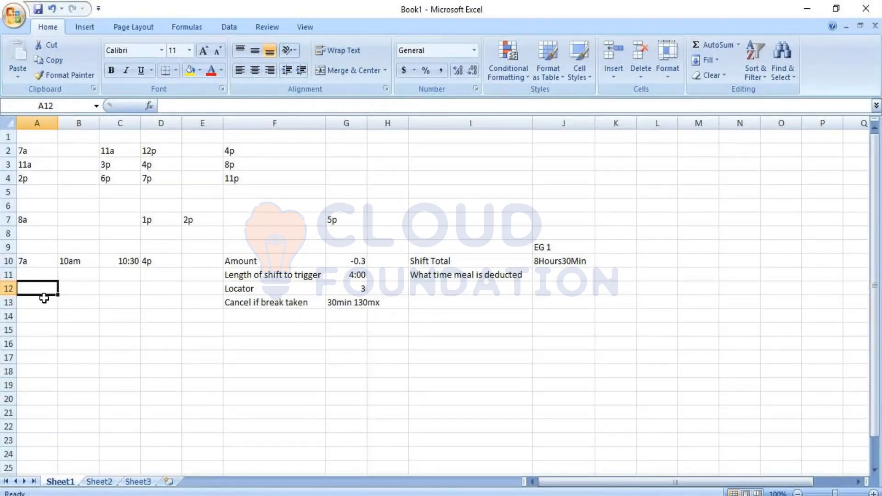
text(7a)
key(Tab)
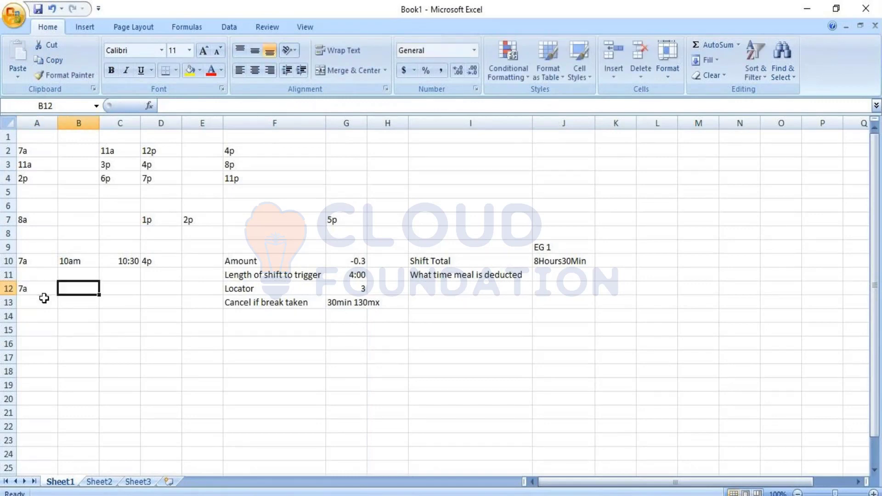
key(Tab)
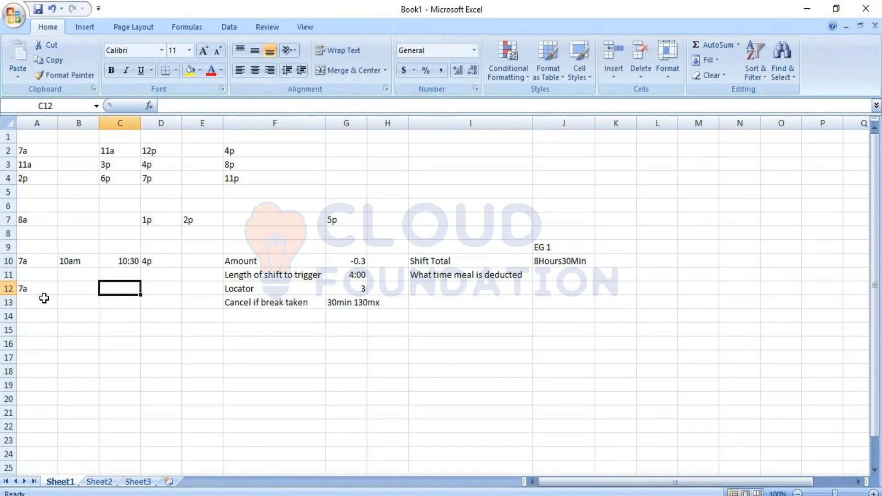
text(11p)
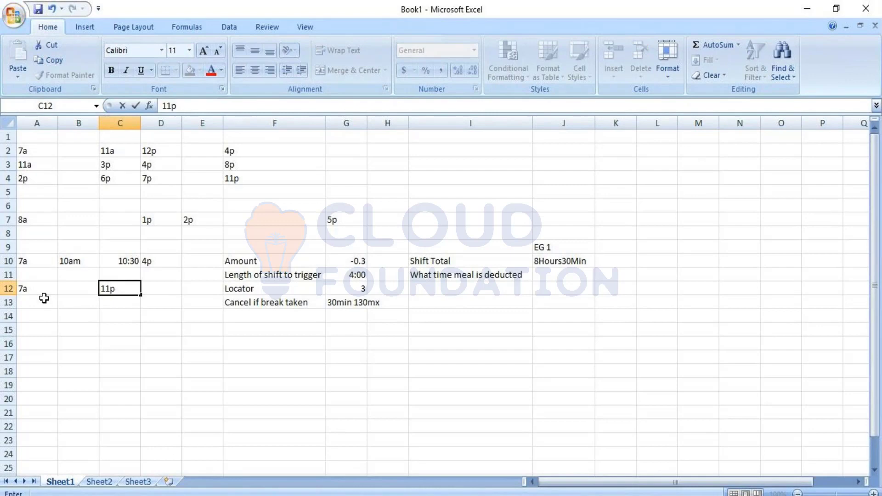
key(BackSpace)
text(a)
key(Return)
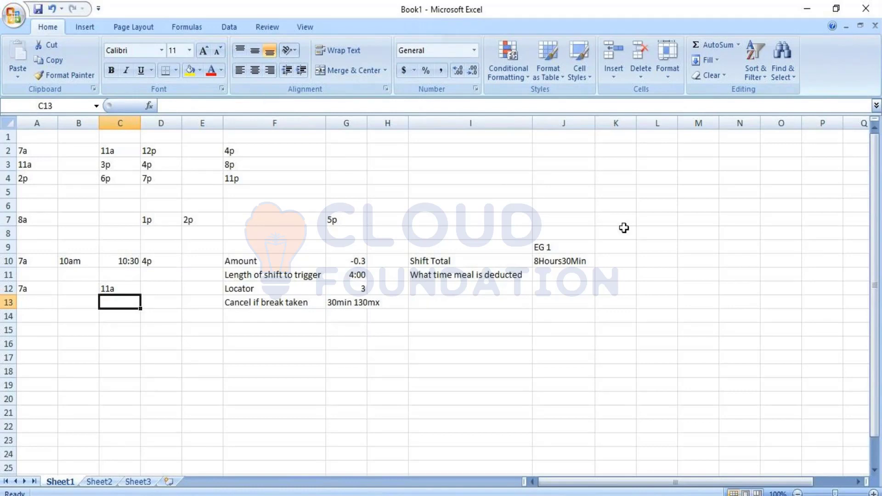
Enter "10am" as EG 1's meal deduction time in J11 and add the heading "EG2" in K9
click(572, 275)
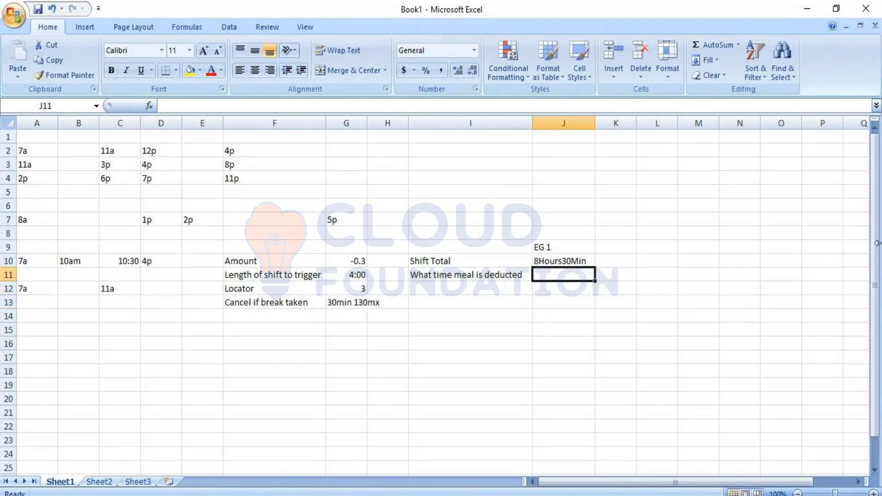
text(10am)
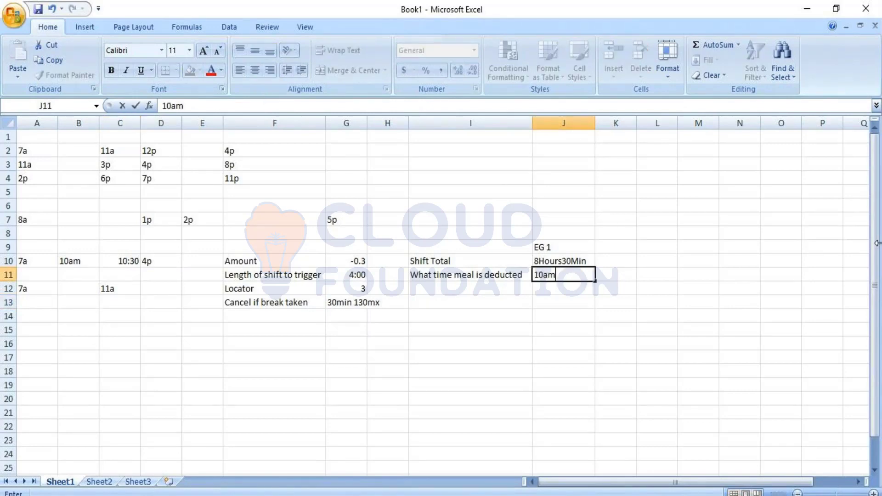
key(Tab)
key(Up)
key(Up)
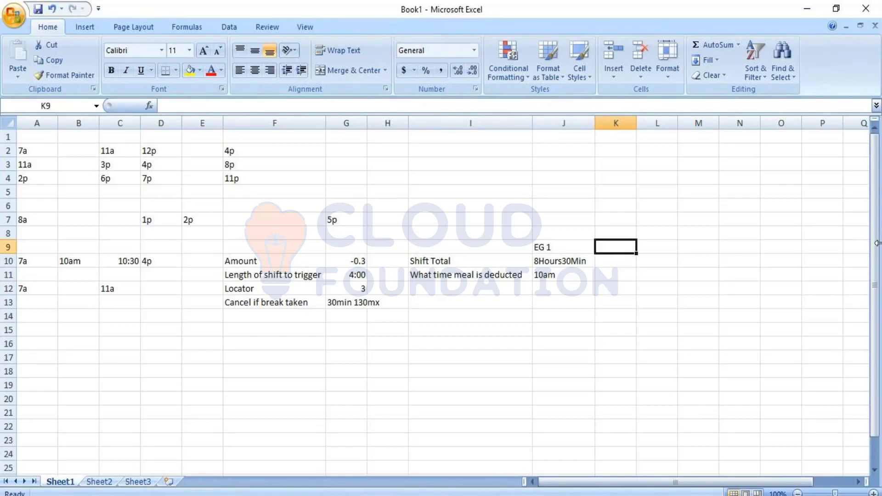
text(EG2)
key(Return)
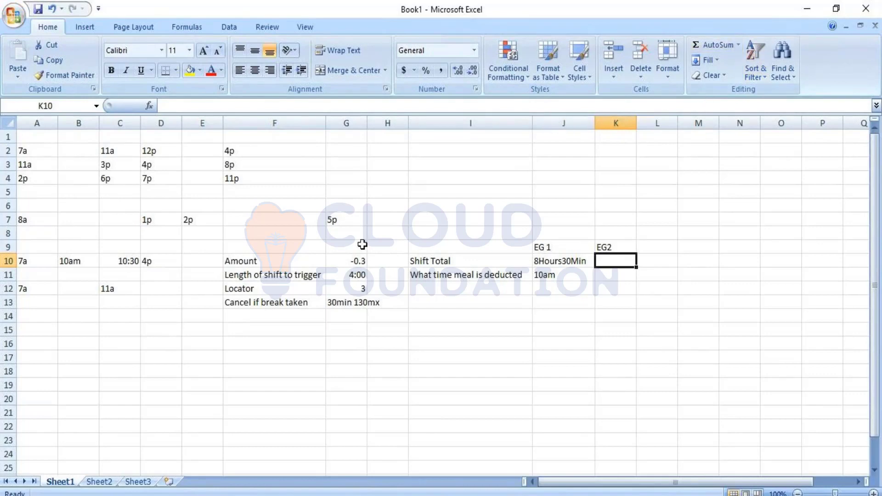
Clear the second shift's end time from C12 and enter "11p" in D12 instead
click(138, 289)
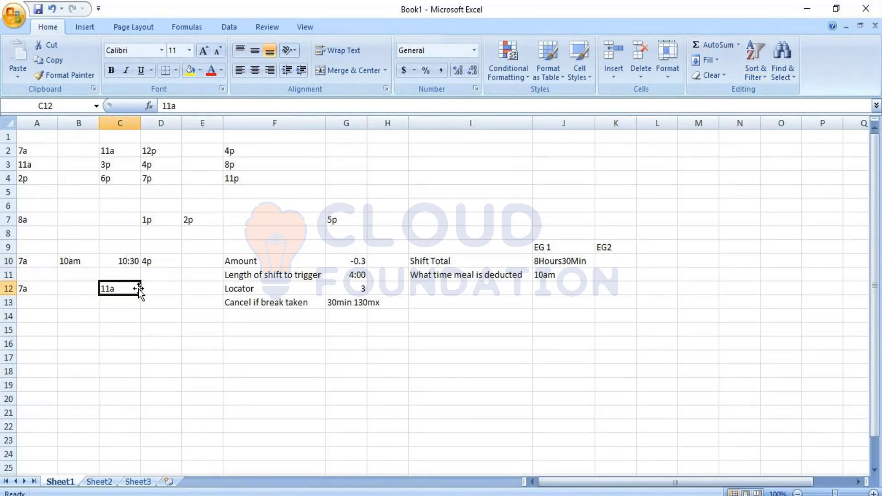
key(BackSpace)
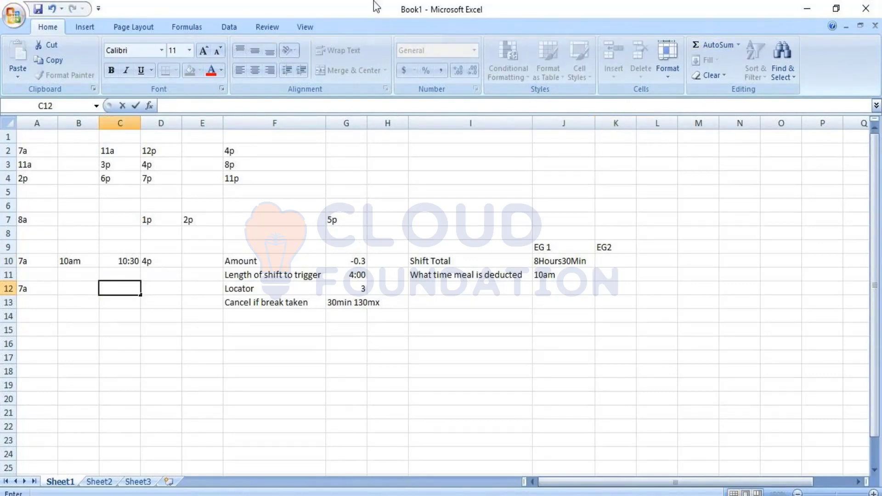
key(Right)
text(11p)
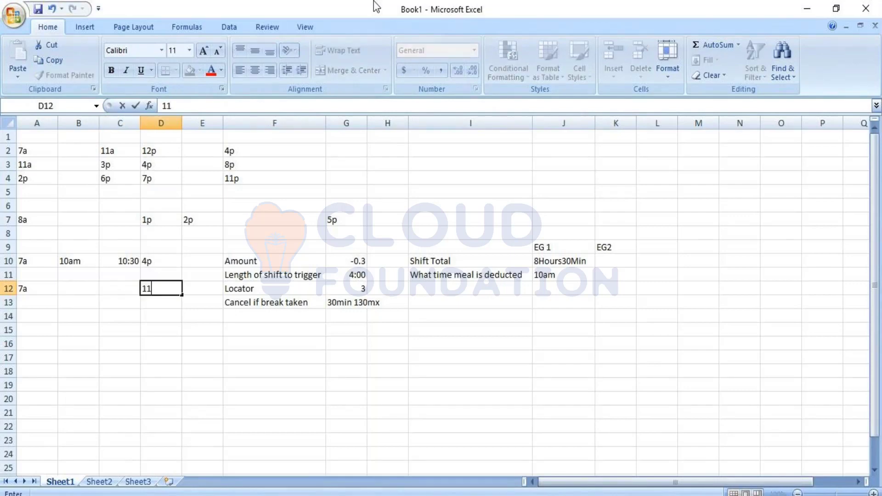
key(Left)
key(Left)
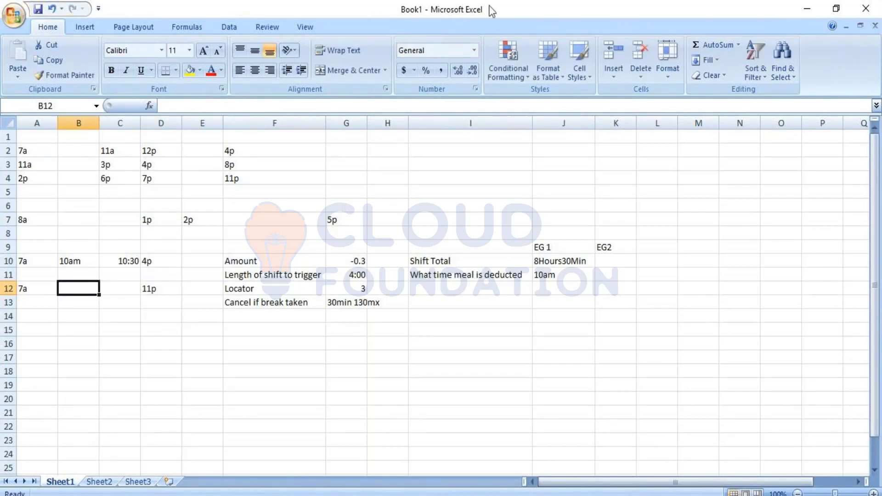
Set the second shift's end time in D12 to "11a"
click(612, 260)
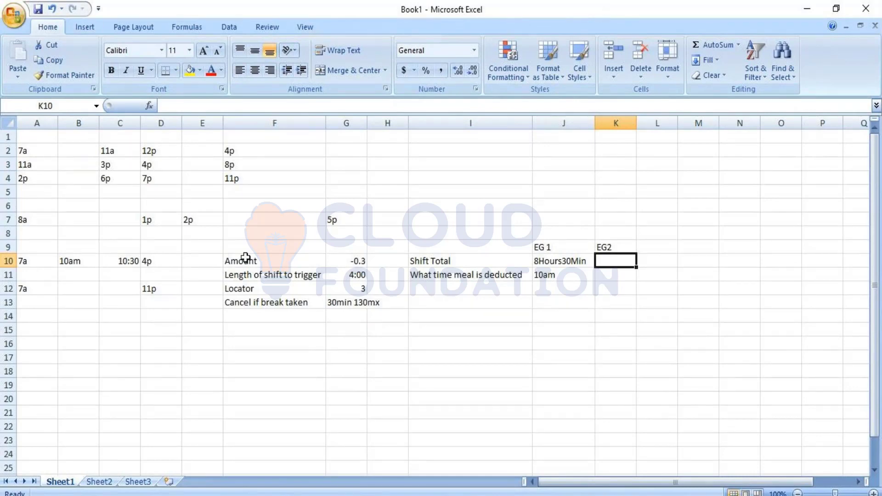
click(177, 287)
text(11a)
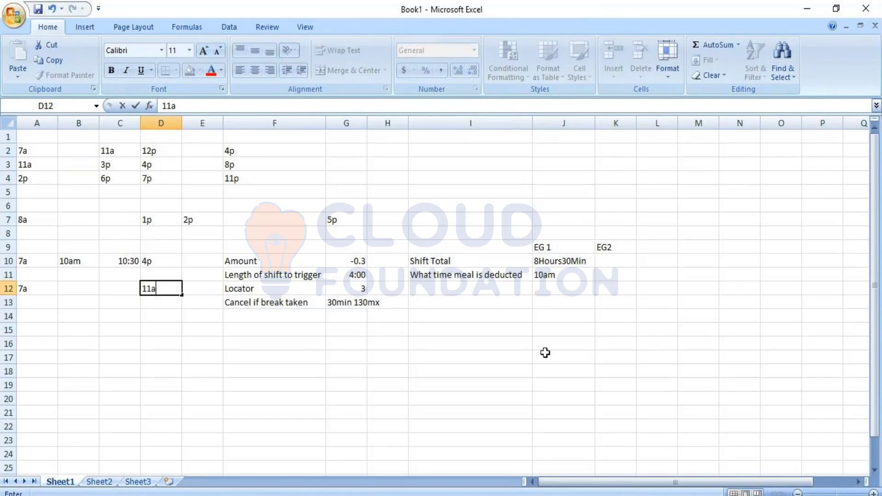
click(615, 261)
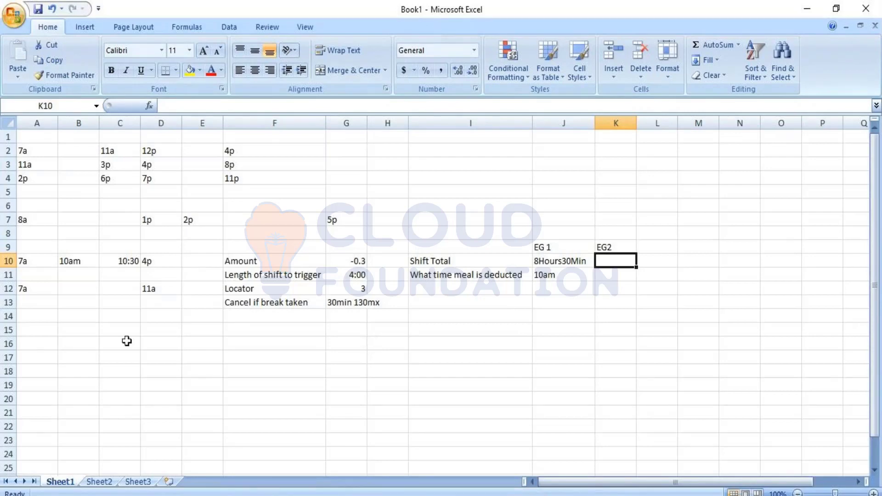
Check the trigger and locator settings, and enter the second shift's meal deduction as "10am" in B12 and "10.30" in C12
click(91, 293)
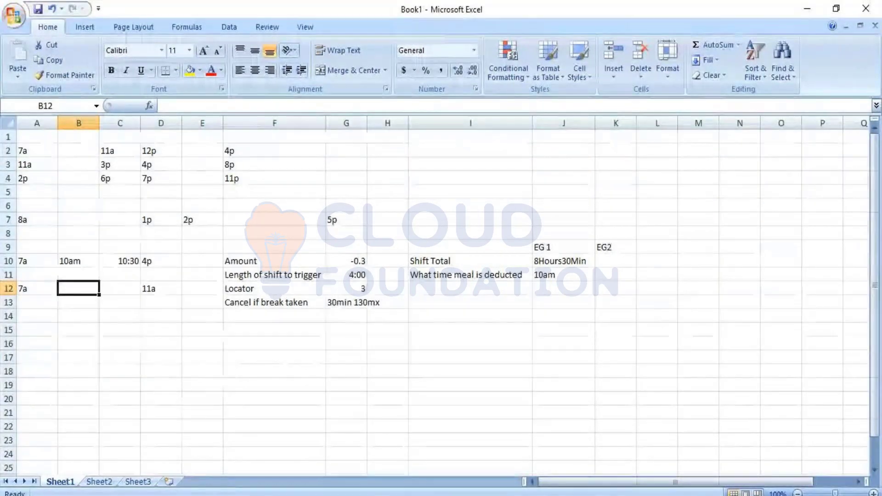
drag(288, 273, 339, 276)
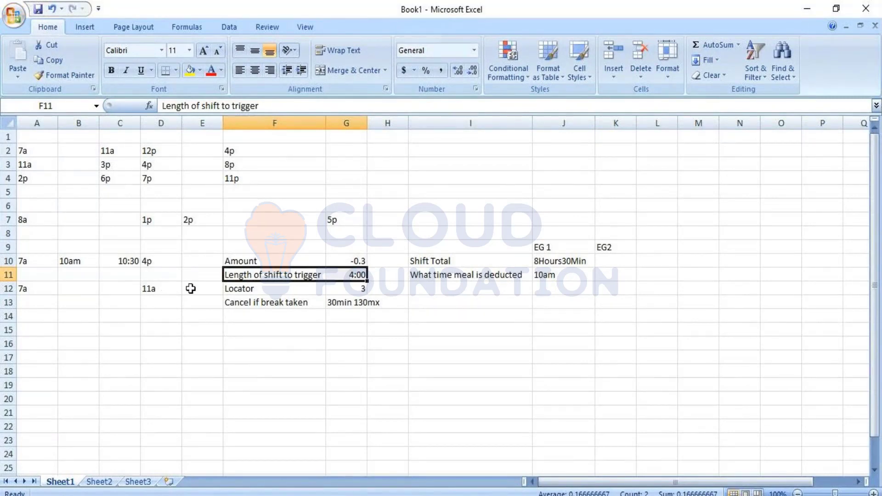
drag(285, 288, 358, 287)
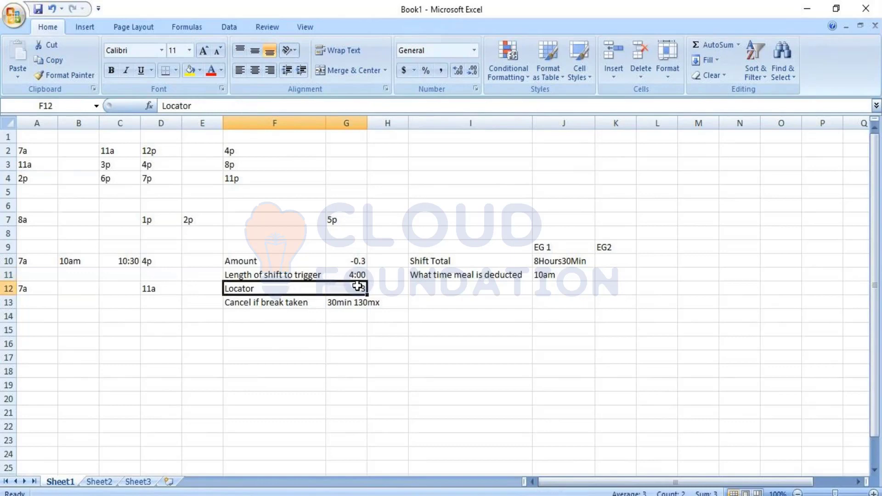
click(34, 289)
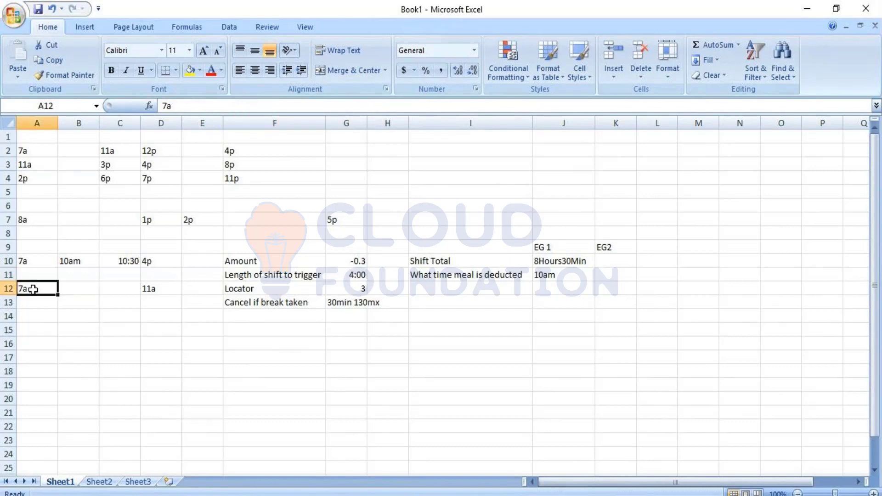
click(69, 287)
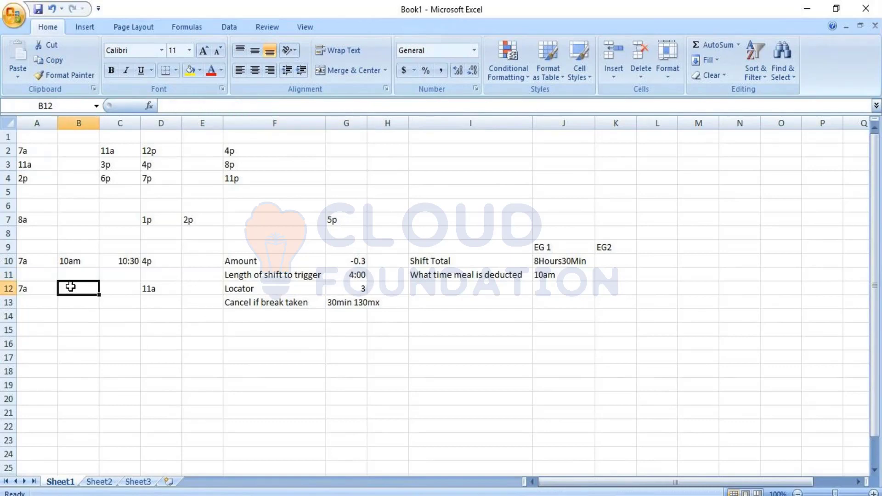
text(10am)
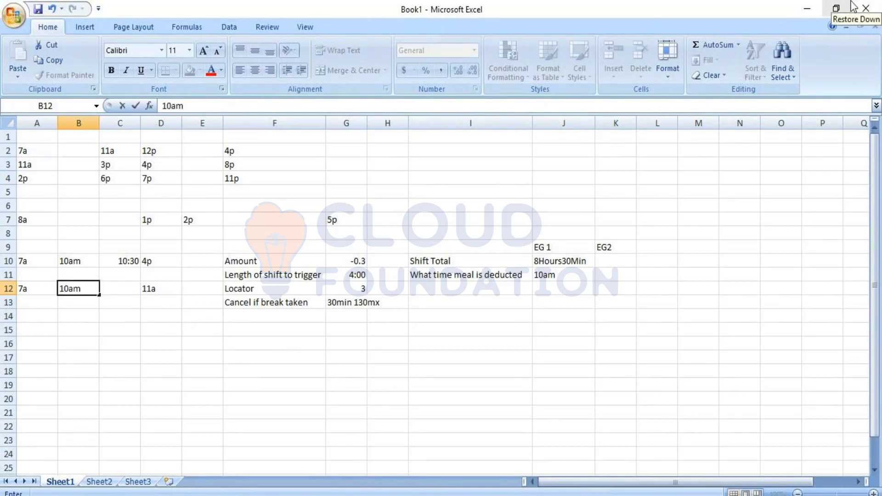
key(Tab)
text(10.30)
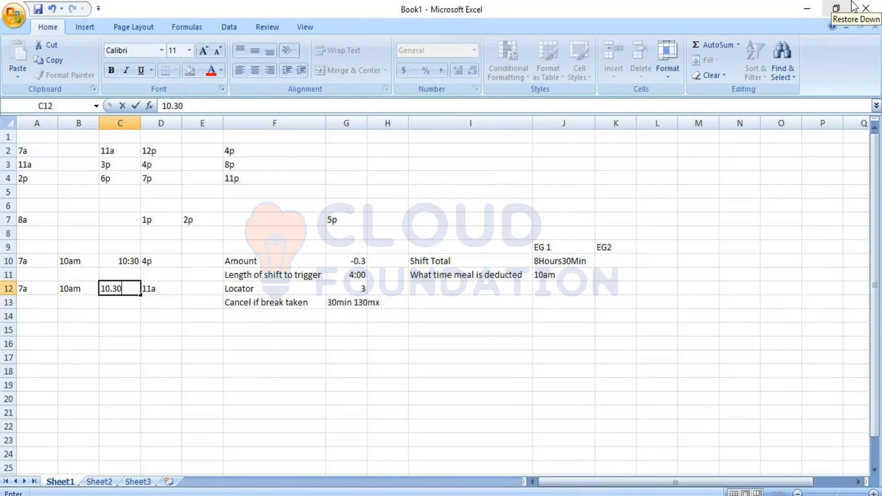
Fill in the EG2 results with shift total "3hr30min" in K10 and meal deduction time "10am" in K11
click(618, 257)
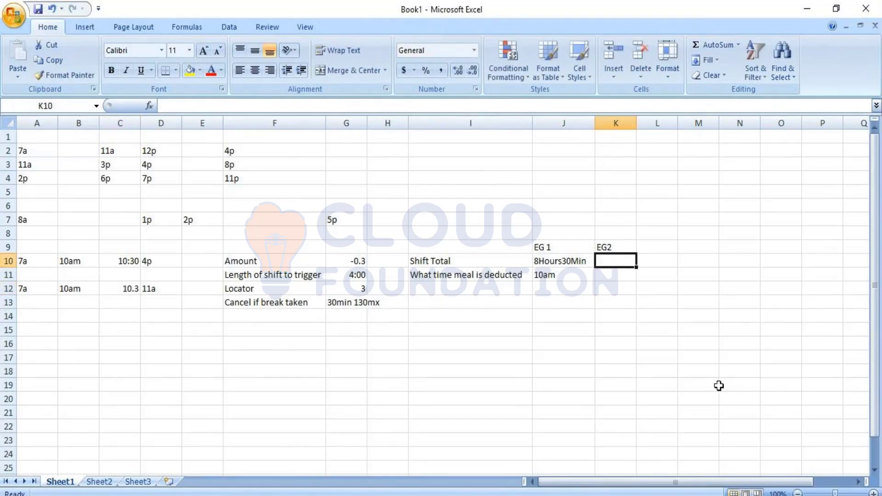
text(3hr30min)
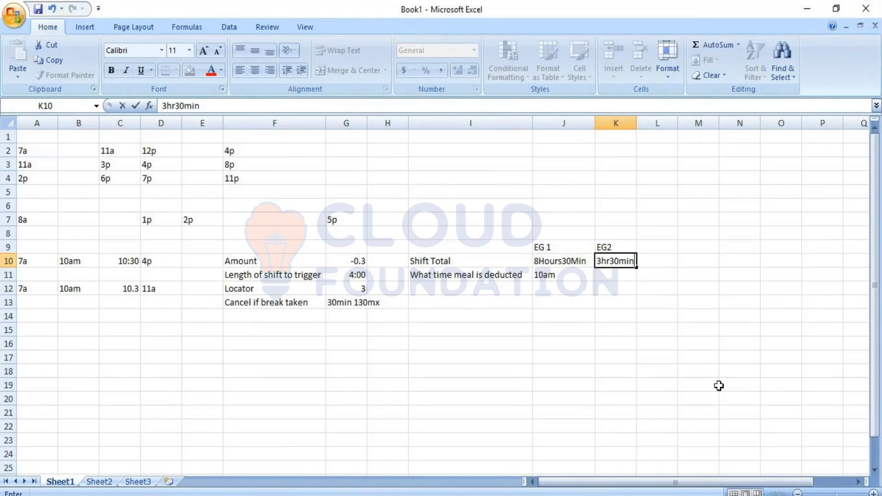
key(Return)
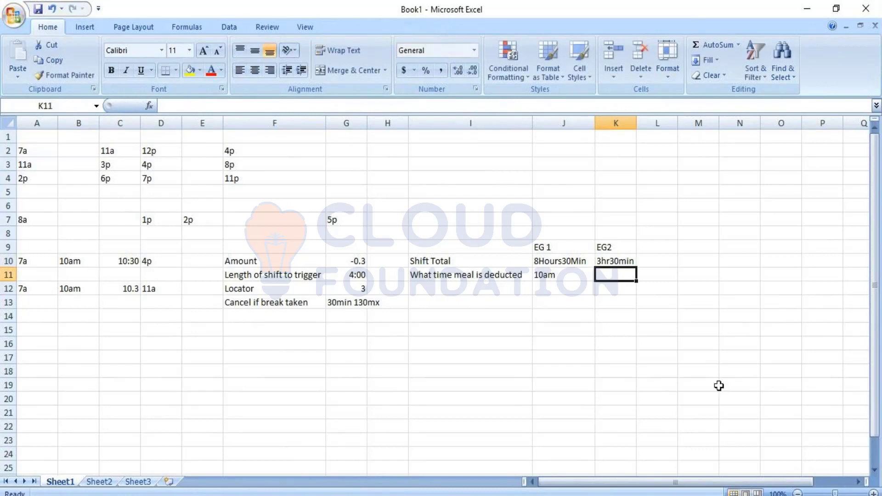
text(10am)
key(Return)
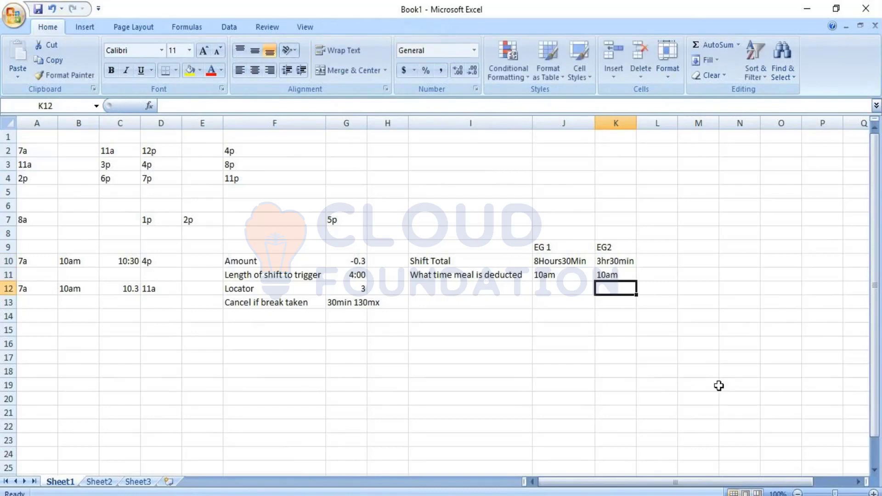
key(Left)
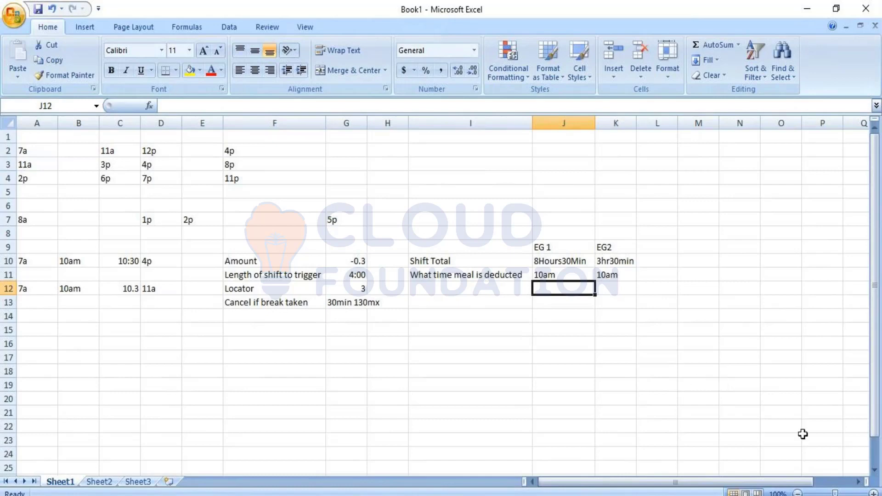
Compare the row 10 shift's start and end with the "Amount", "Length of shift to trigger" and "Locator" settings
drag(358, 283, 358, 275)
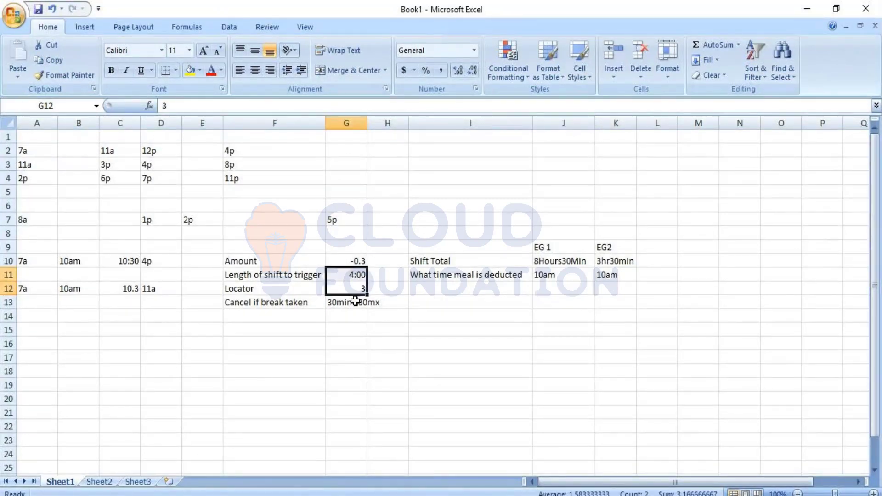
click(356, 285)
click(354, 261)
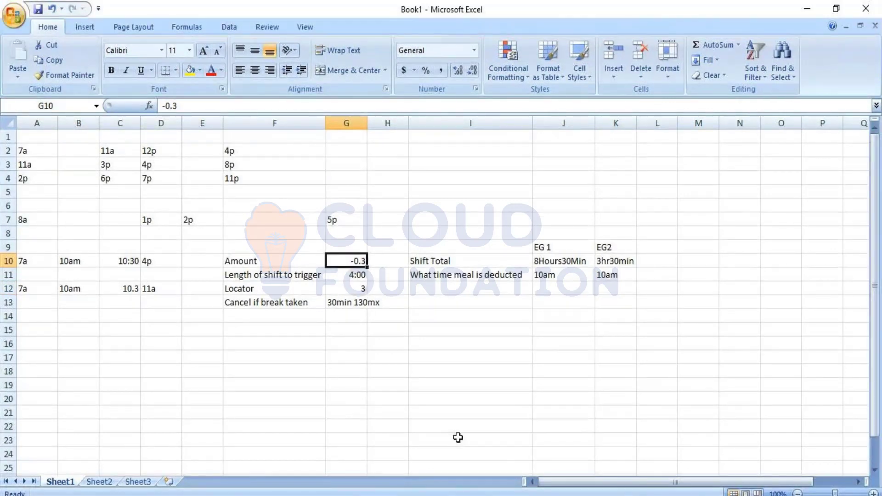
click(31, 259)
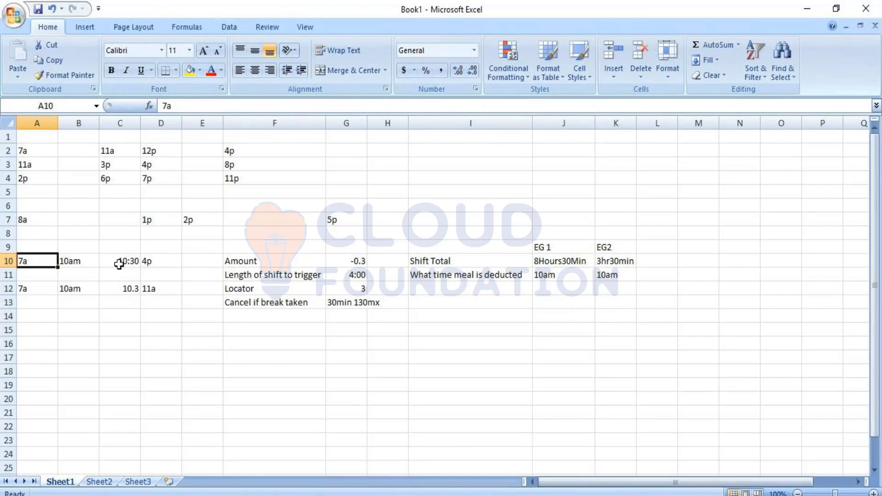
click(162, 260)
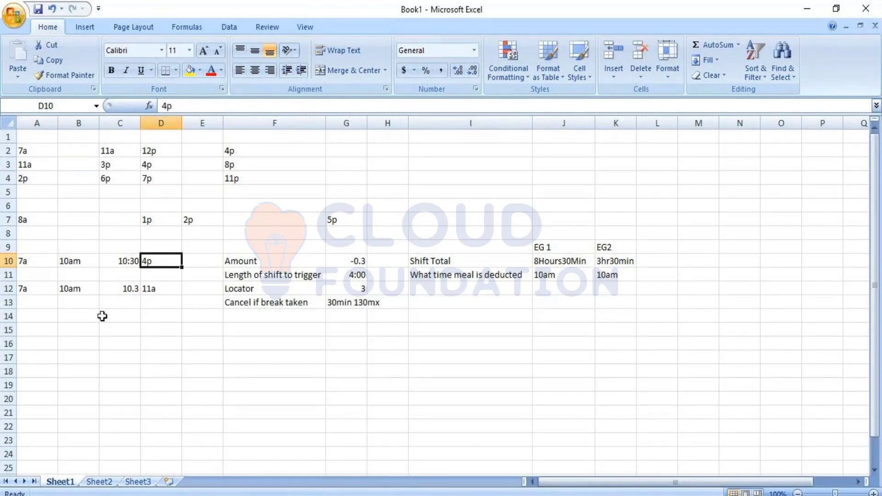
click(39, 258)
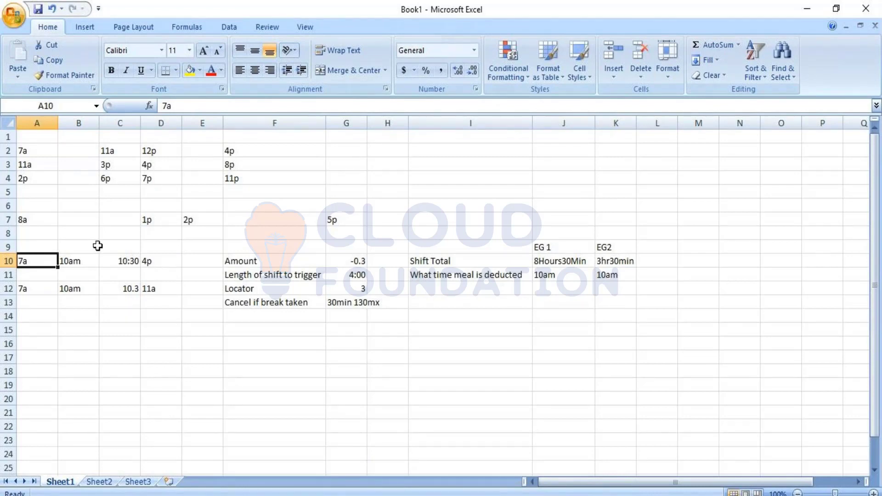
drag(284, 275, 346, 276)
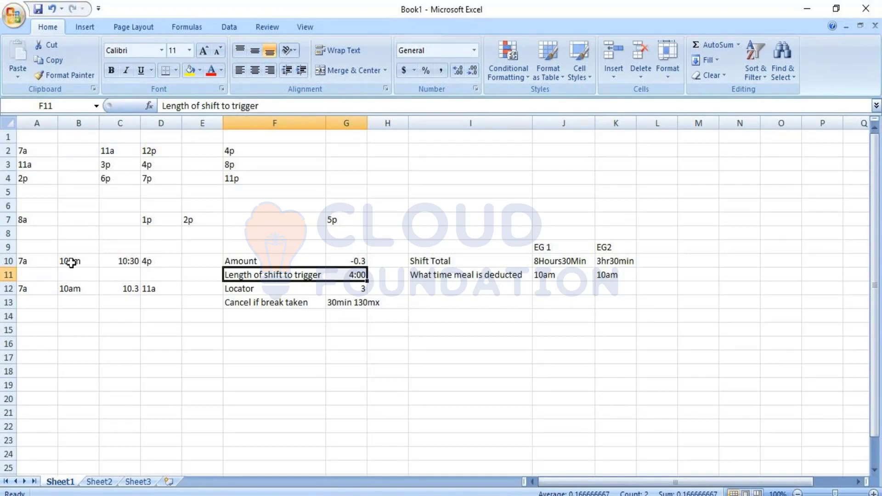
click(264, 288)
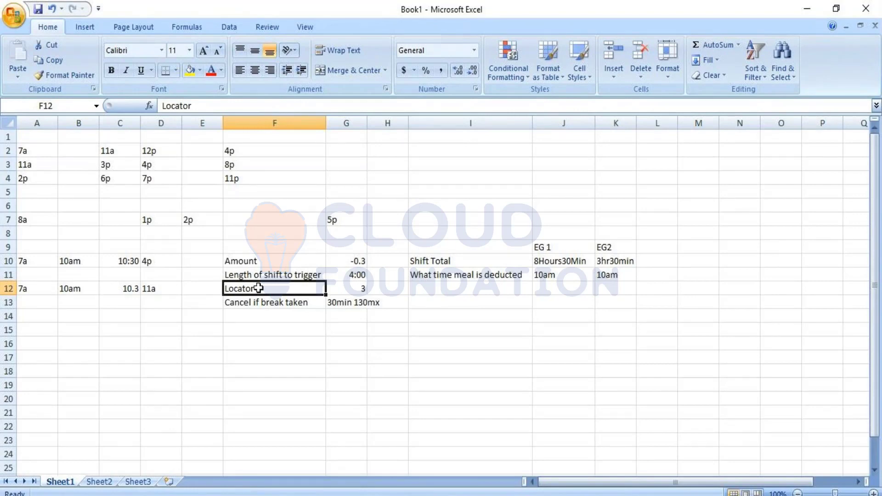
Compare the "Locator" and "Amount" settings with the row 10 shift's start and its meal start and end times
click(345, 287)
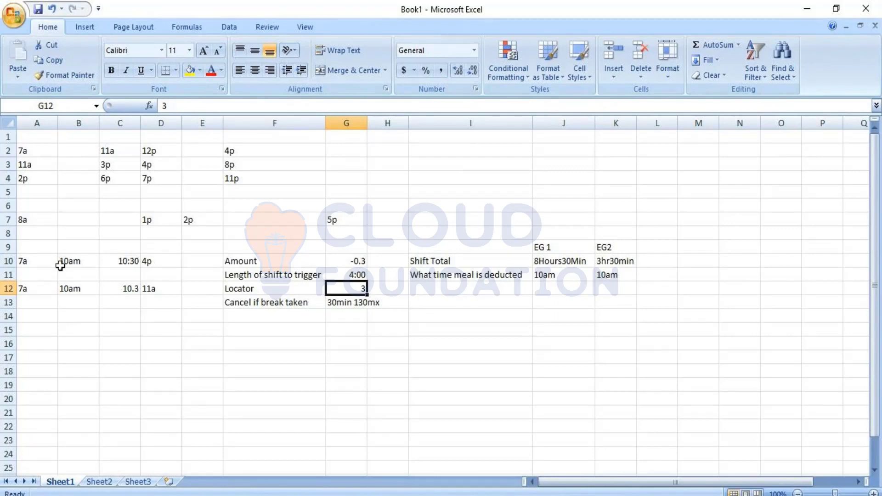
click(40, 263)
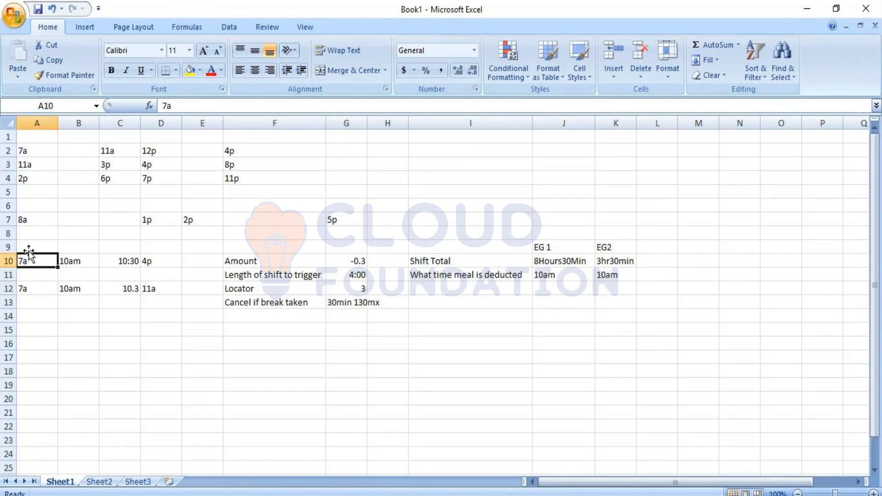
click(88, 260)
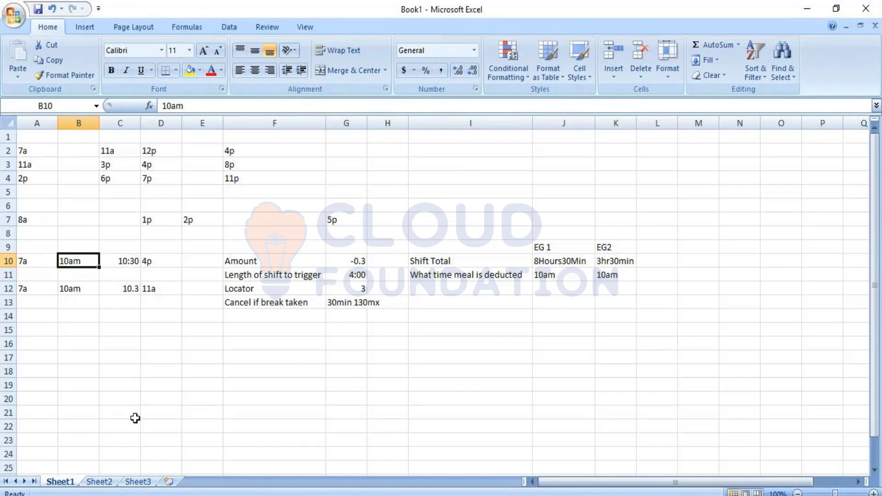
click(345, 259)
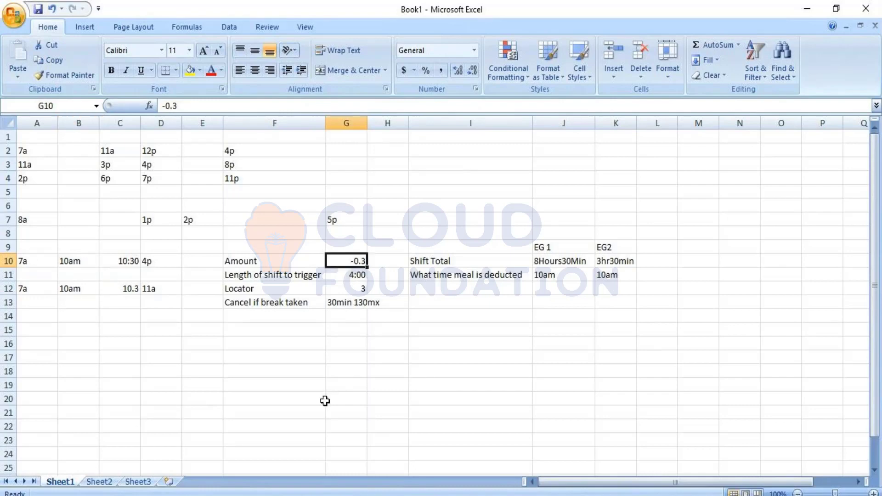
drag(85, 260, 109, 271)
click(117, 262)
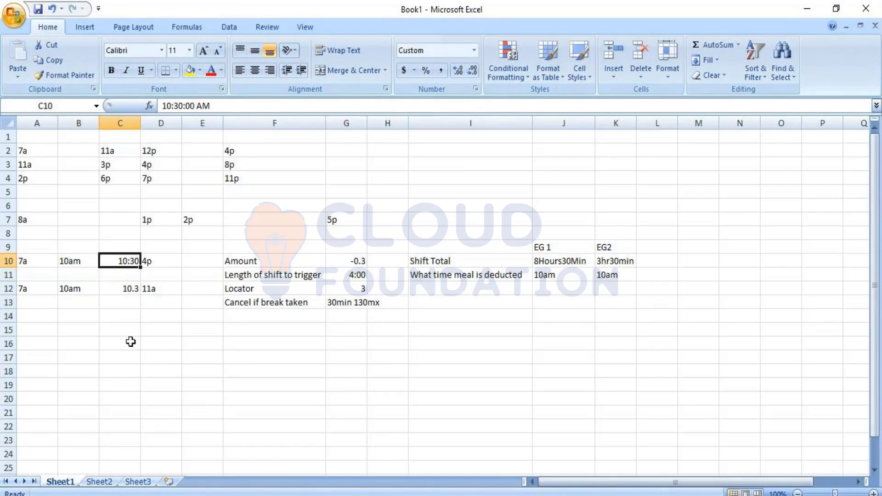
click(130, 341)
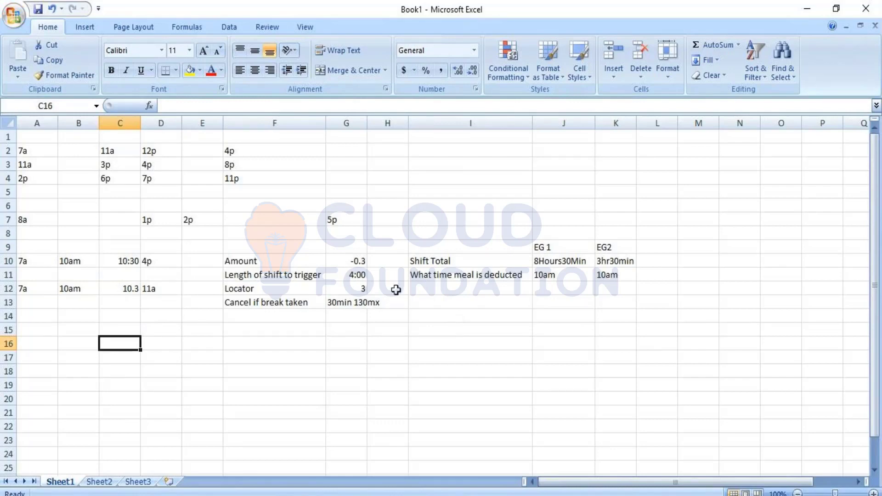
Widen column G to fit the rule setting values in G10:G13
click(363, 289)
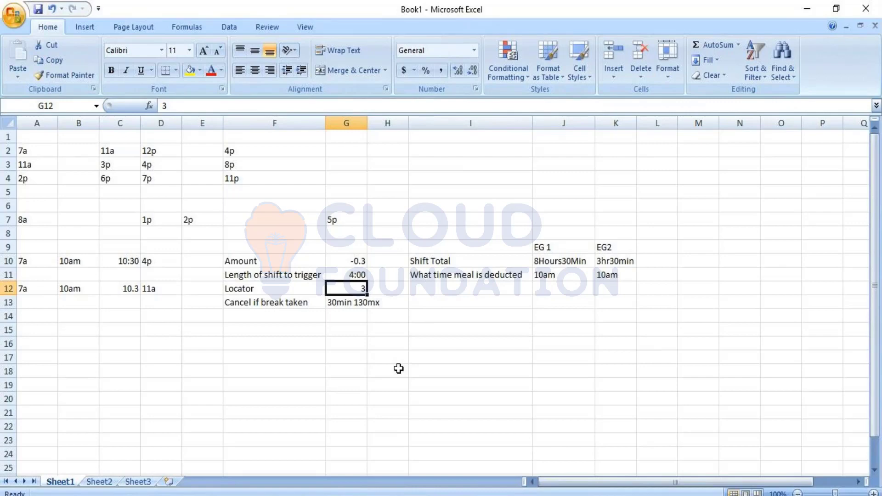
drag(355, 261, 354, 301)
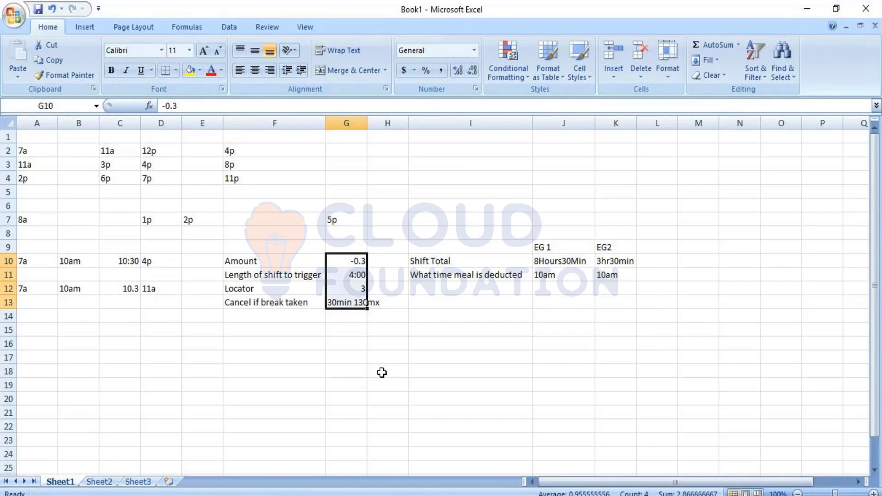
double_click(368, 123)
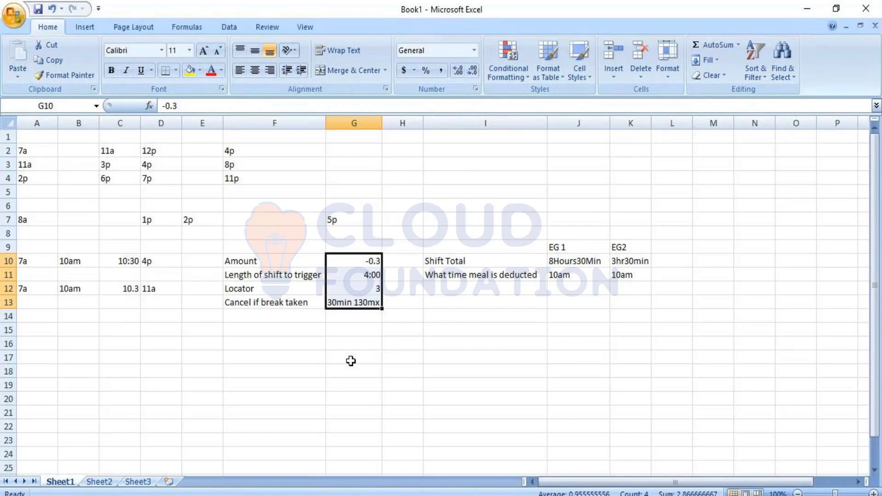
Check the trigger length and "Locator" values against the time from the row 10 shift's start to its meal
click(347, 275)
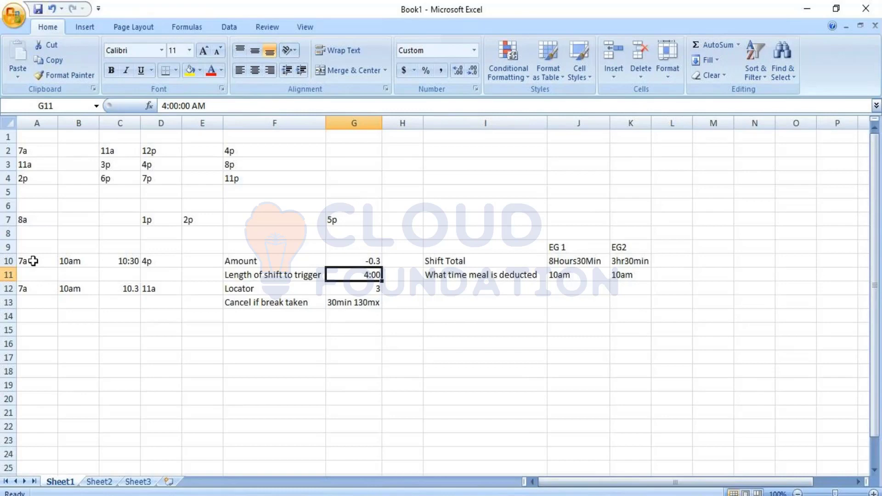
click(69, 262)
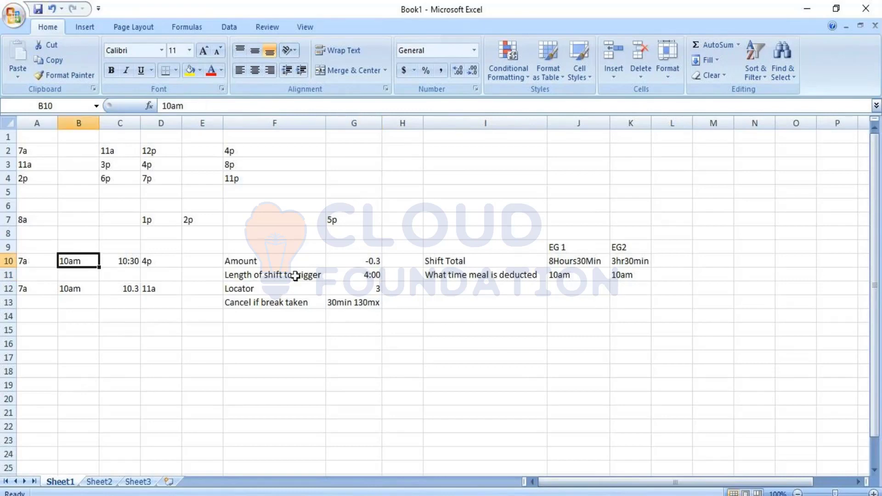
click(354, 288)
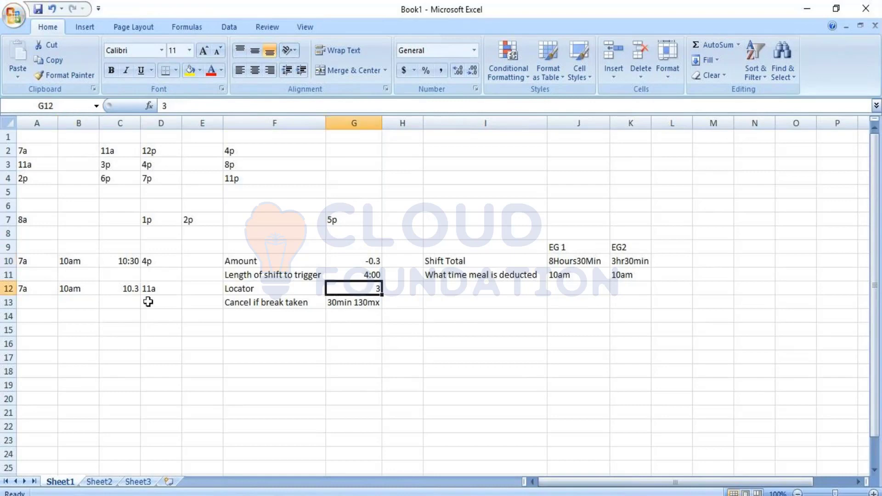
click(25, 262)
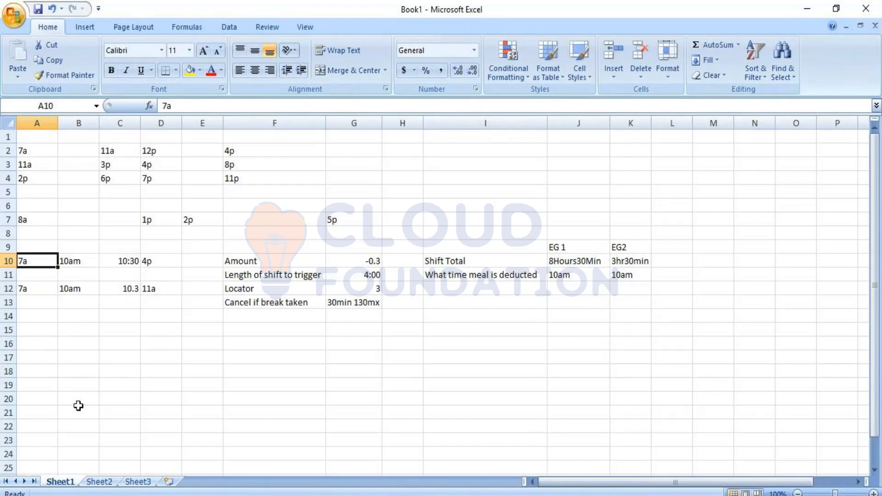
drag(32, 259, 68, 259)
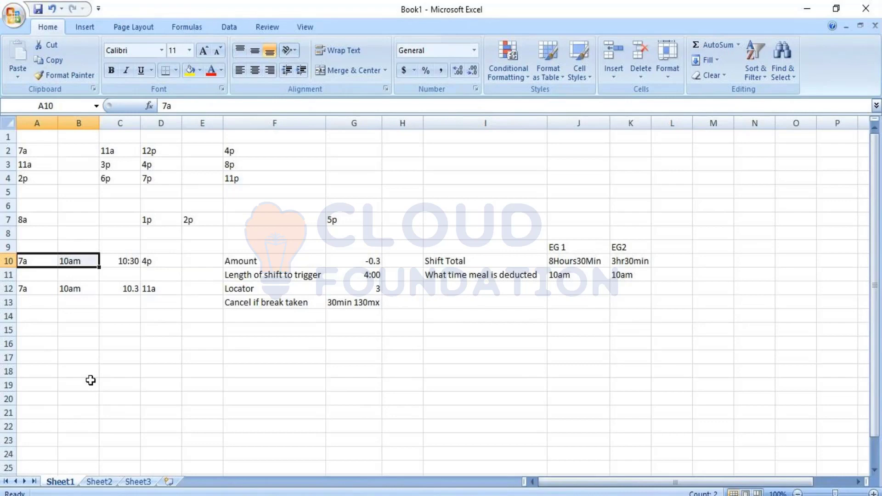
Enter a third example shift in row 14, starting "7a" in A14 and ending "10a" in D14
click(31, 316)
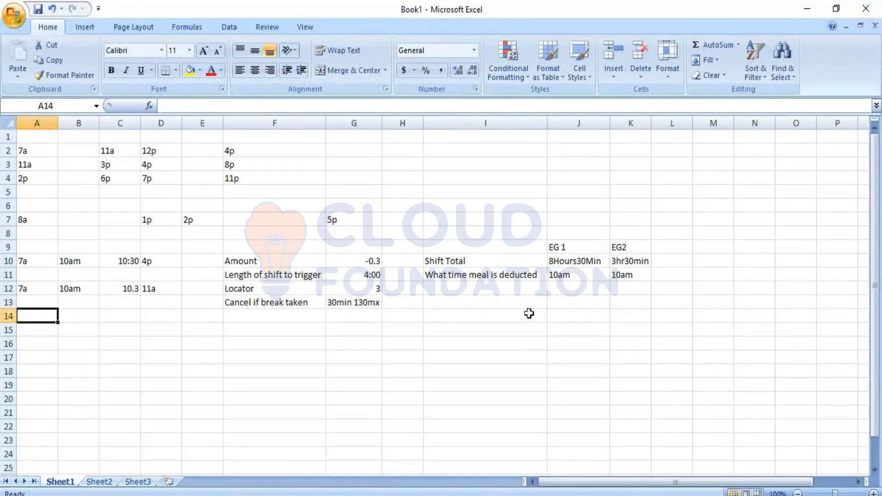
text(7a)
key(Tab)
key(Tab)
key(Tab)
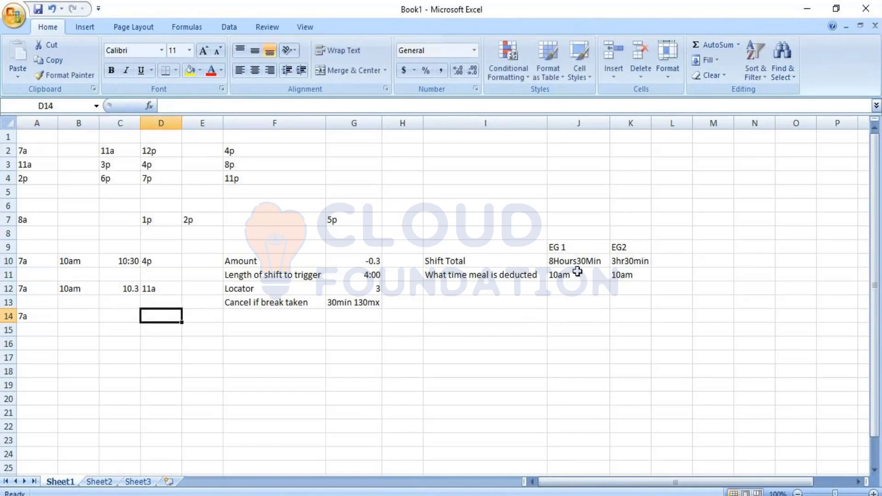
text(10a)
key(Tab)
key(Tab)
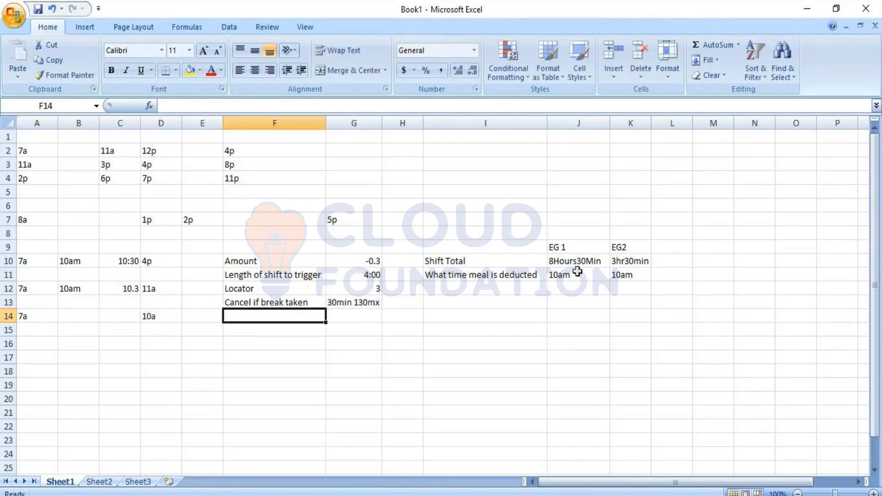
Add an "EG3" results heading in L9 and enter its shift total as "3hours" in L10
drag(239, 264, 363, 302)
click(668, 246)
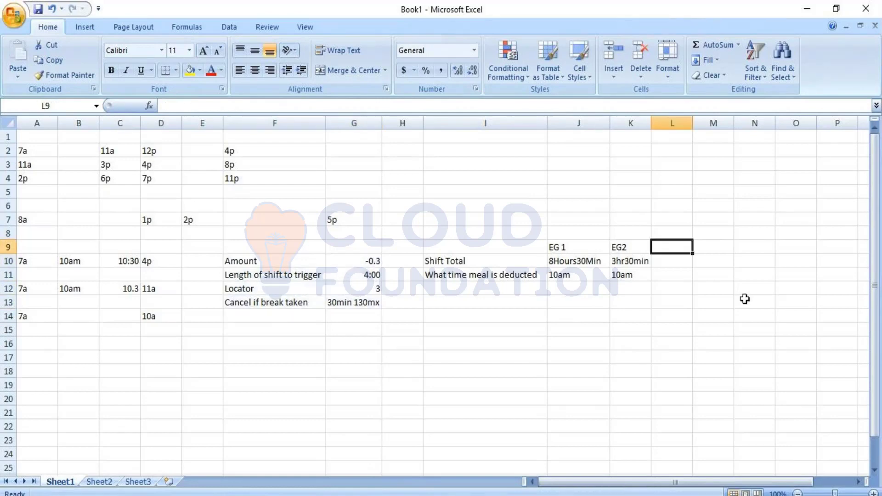
text(EG3)
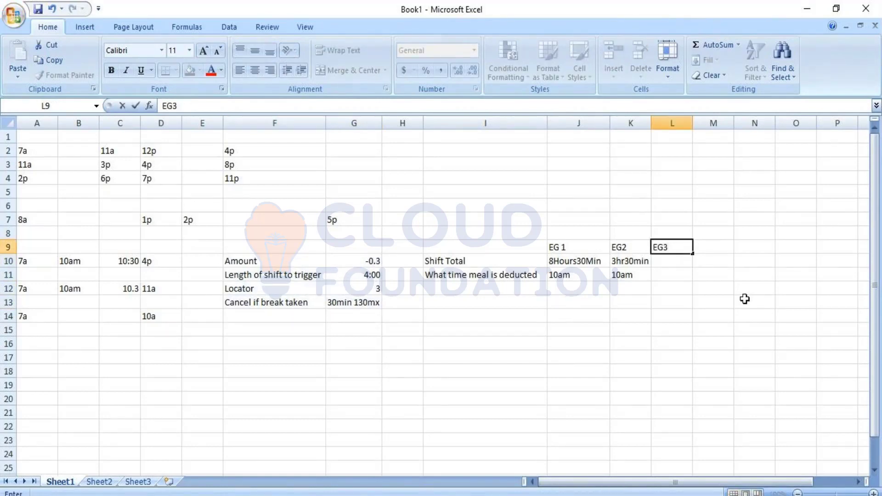
key(Return)
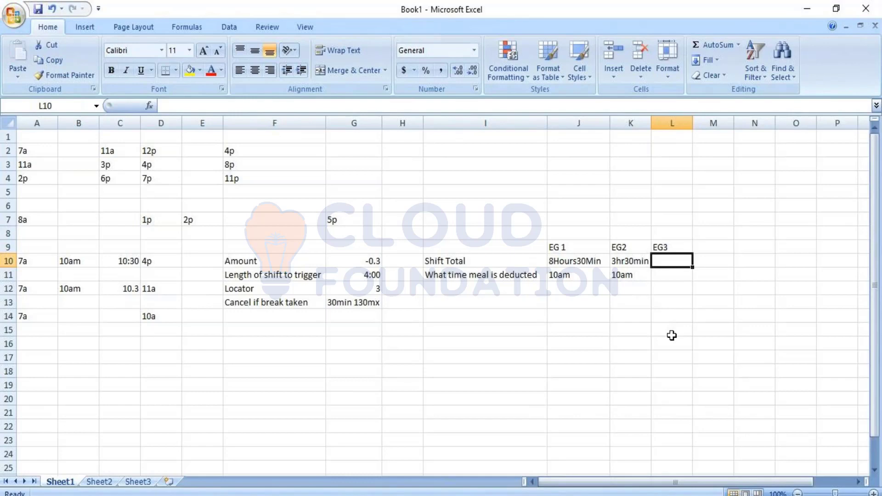
text(3h)
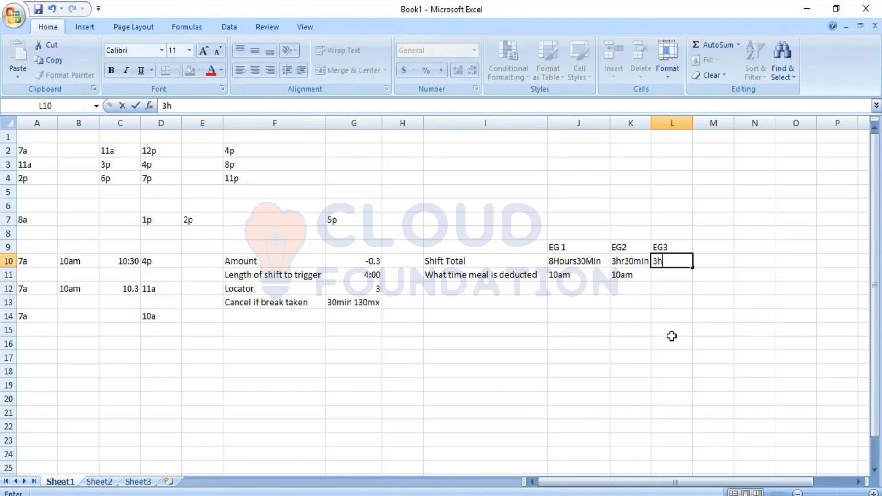
text(ours)
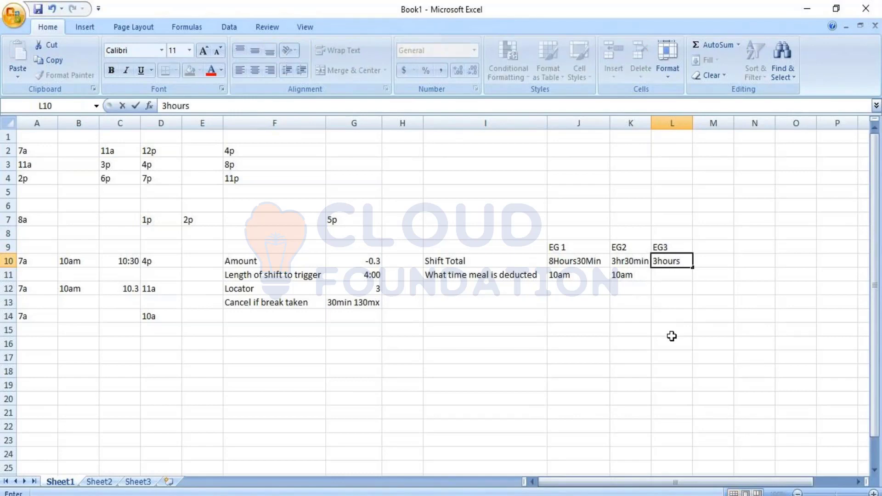
key(Return)
text(=)
click(672, 328)
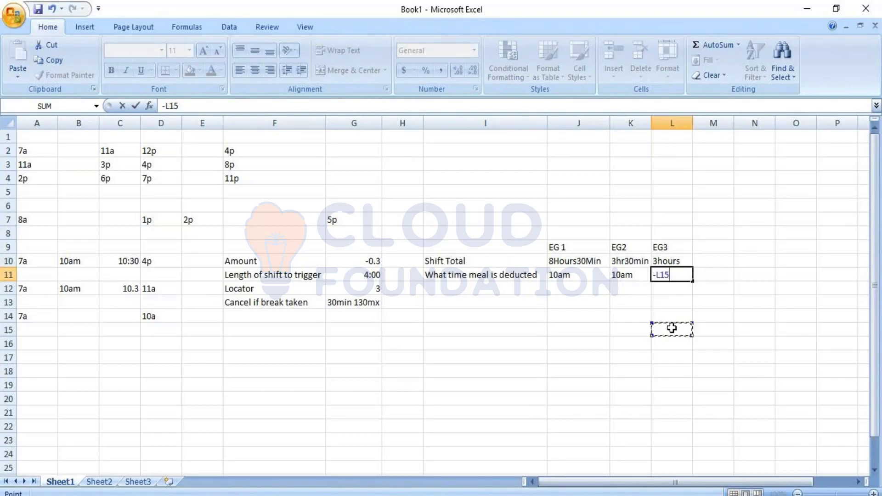
key(Escape)
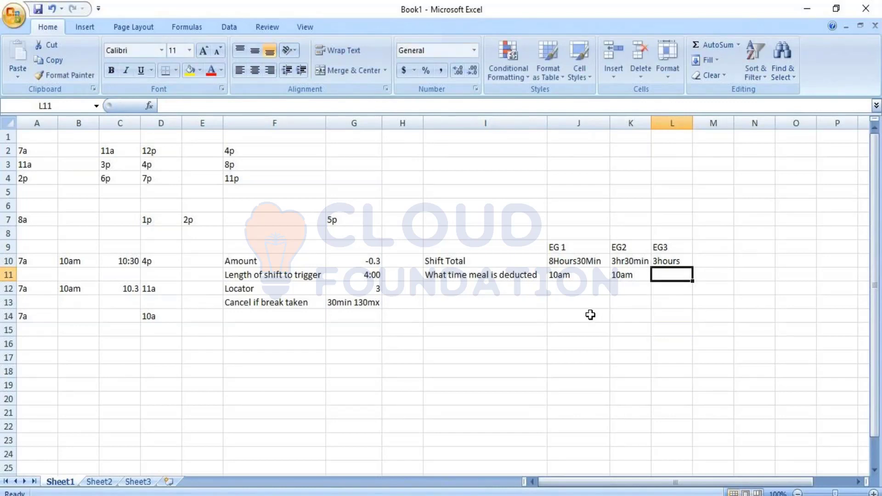
Compare the row 14 shift's start and end with the "Length of shift to trigger" and "Locator" settings
drag(239, 277, 341, 275)
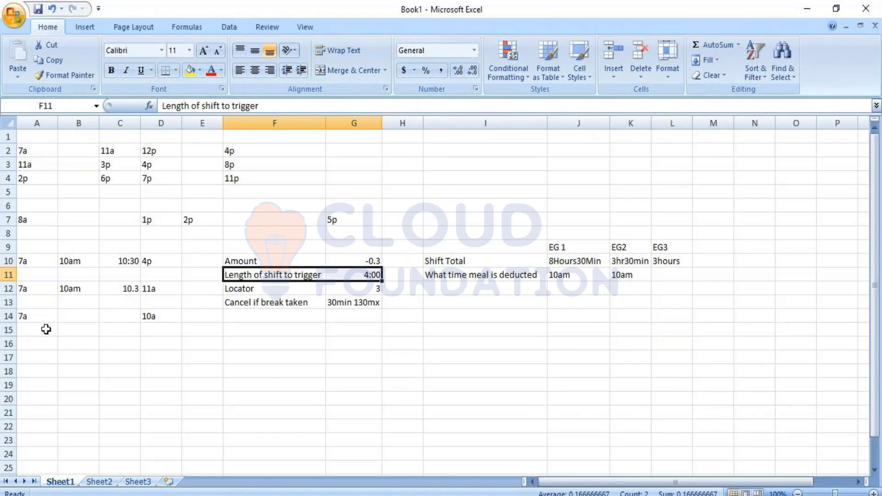
drag(36, 313, 175, 322)
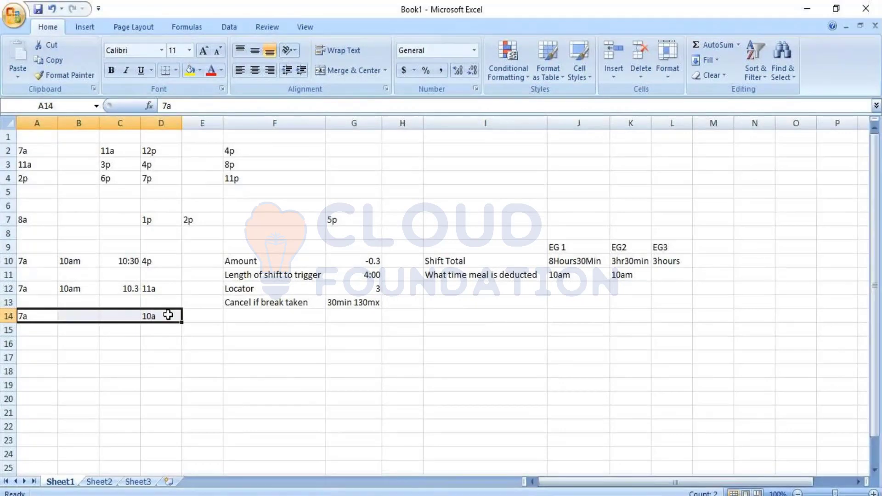
drag(280, 279, 334, 292)
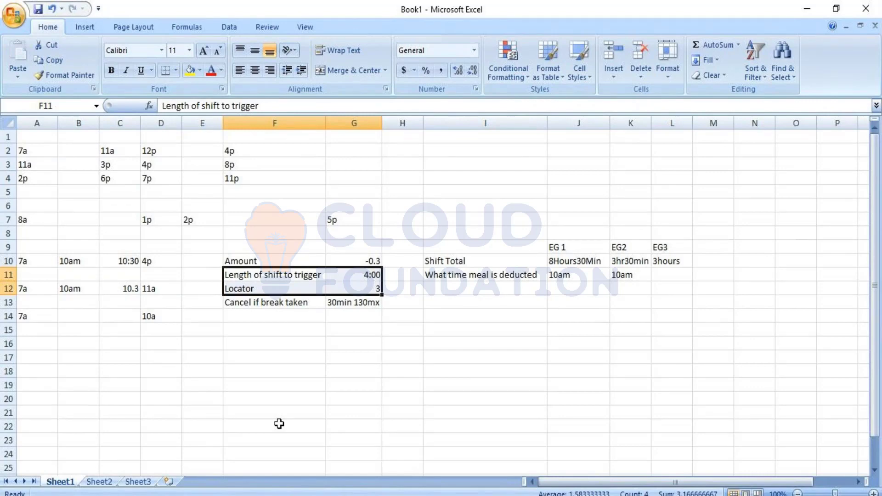
Enter a fourth example shift in row 16: "7a" in A16, "12p" in B16, "12:30p" in C16 and "4p" in D16
click(37, 345)
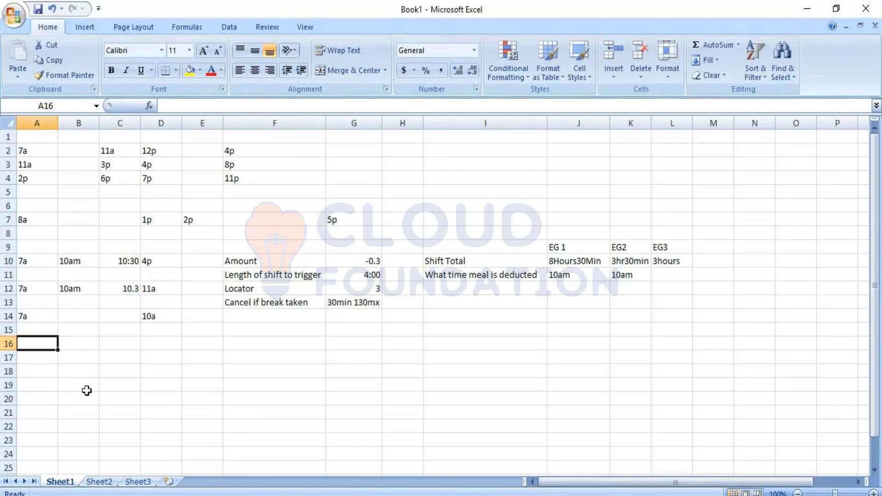
text(7a)
key(Tab)
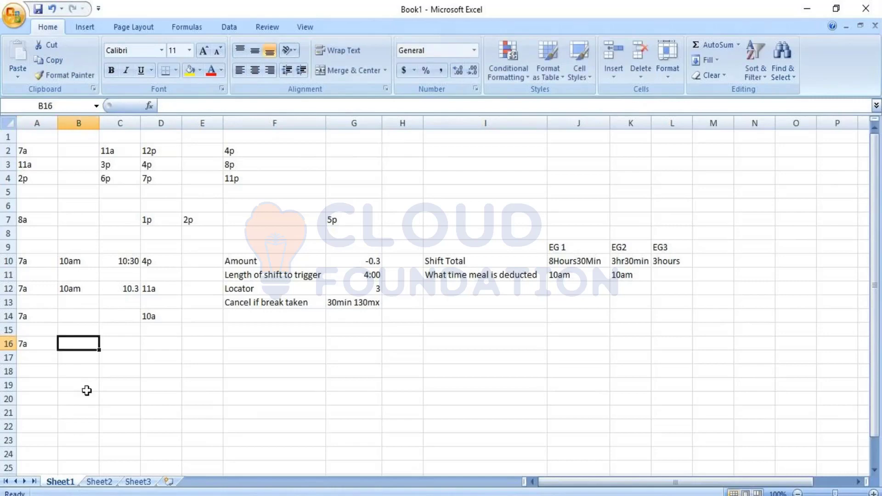
text(12p)
key(Tab)
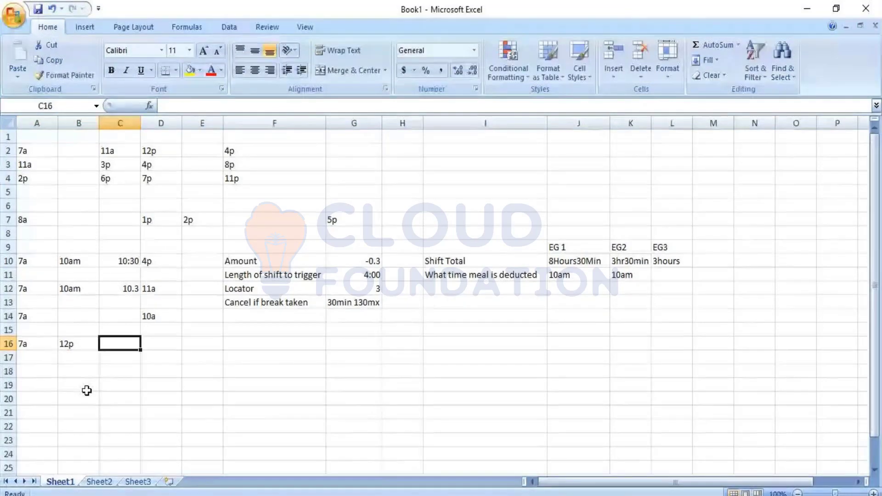
text(12:30)
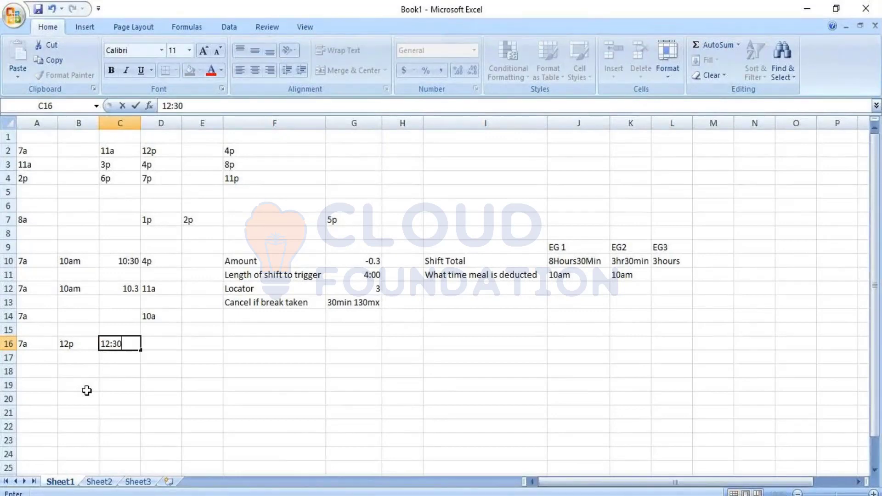
text(p)
key(Tab)
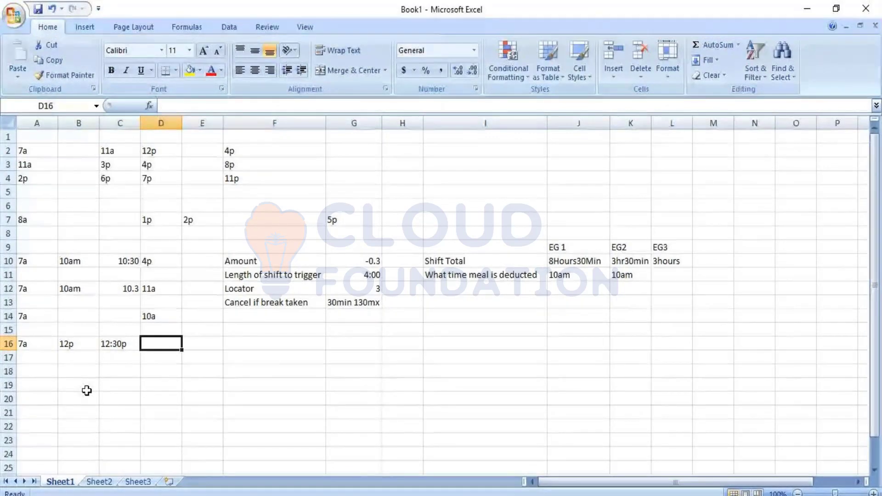
text(4p)
click(273, 344)
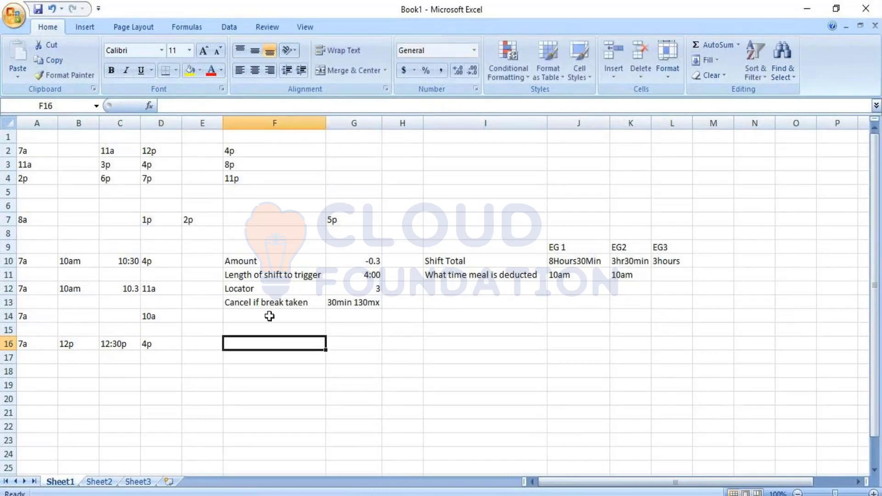
Review the deduction rule settings in F10:G13, focusing on "Cancel if break taken"
click(276, 261)
drag(318, 261, 347, 299)
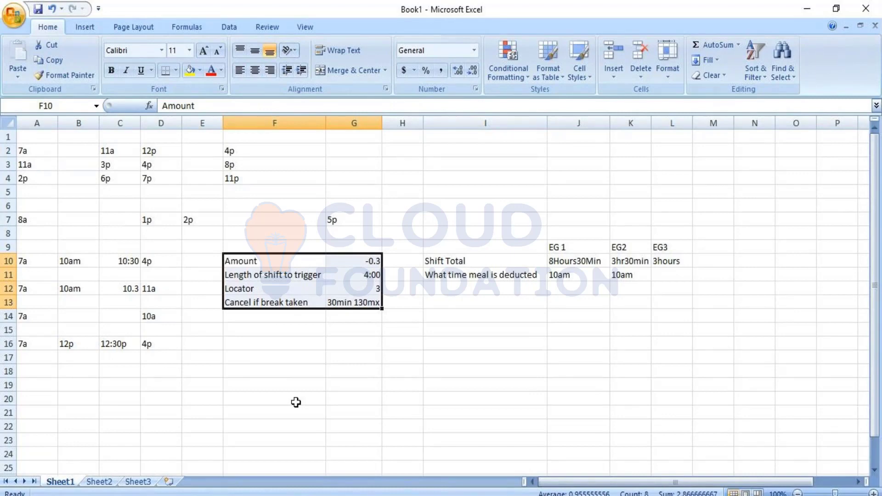
click(288, 301)
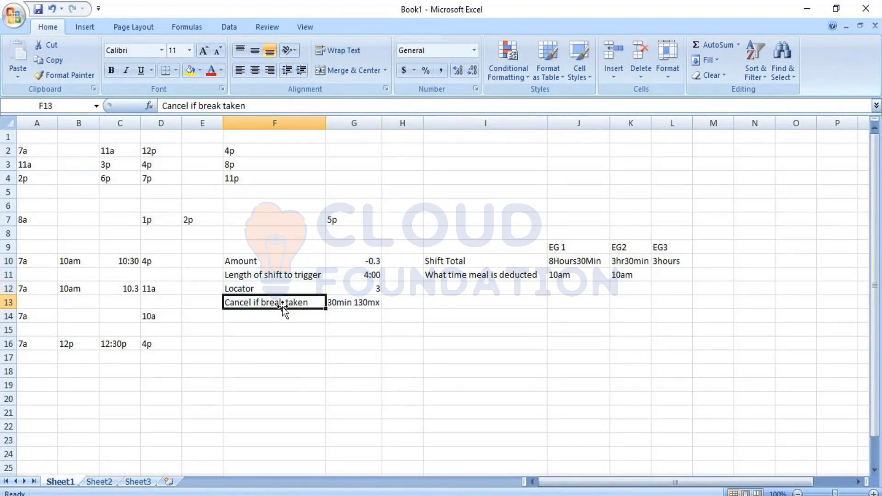
Compare the "Cancel if break taken" setting in G13 with the row 16 shift's start and first punch-out
click(351, 303)
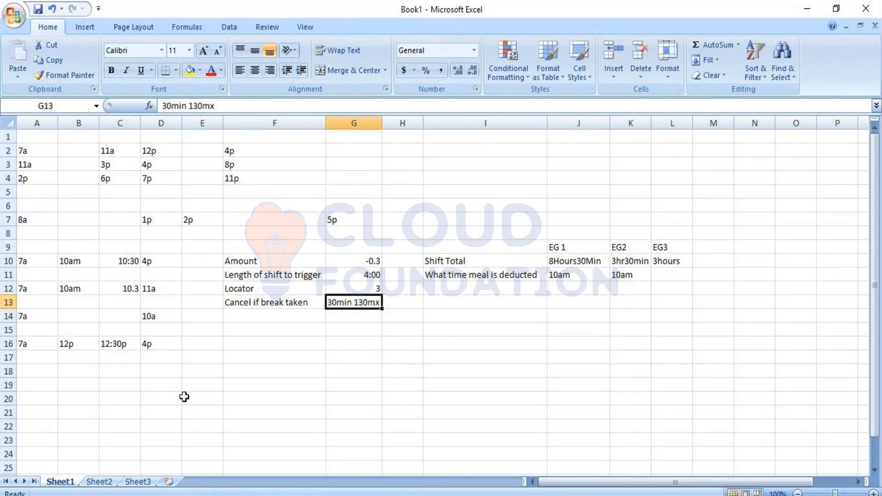
click(384, 329)
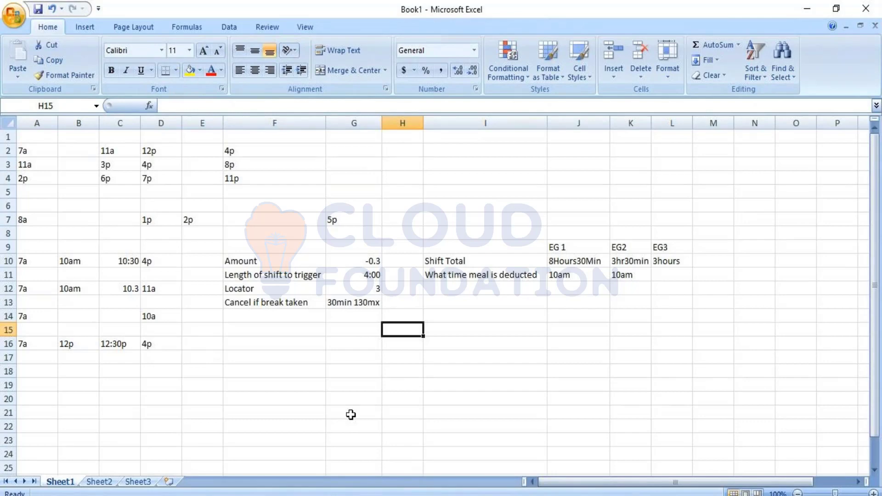
click(29, 340)
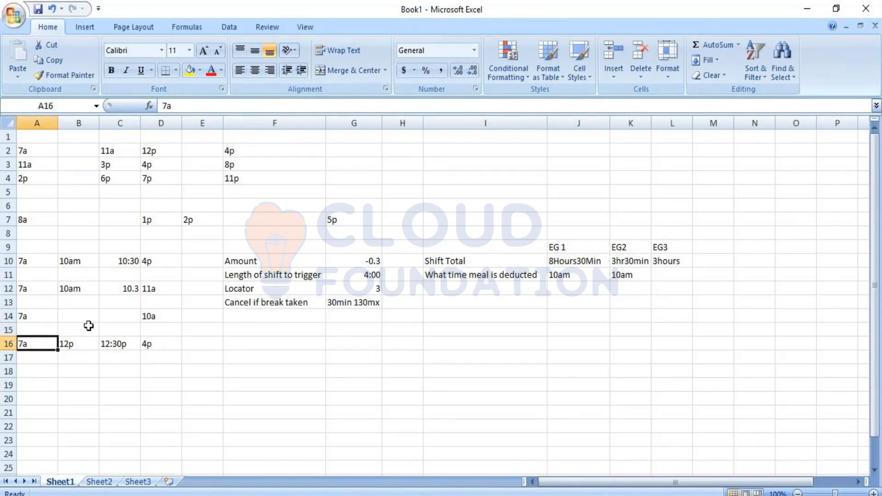
click(75, 341)
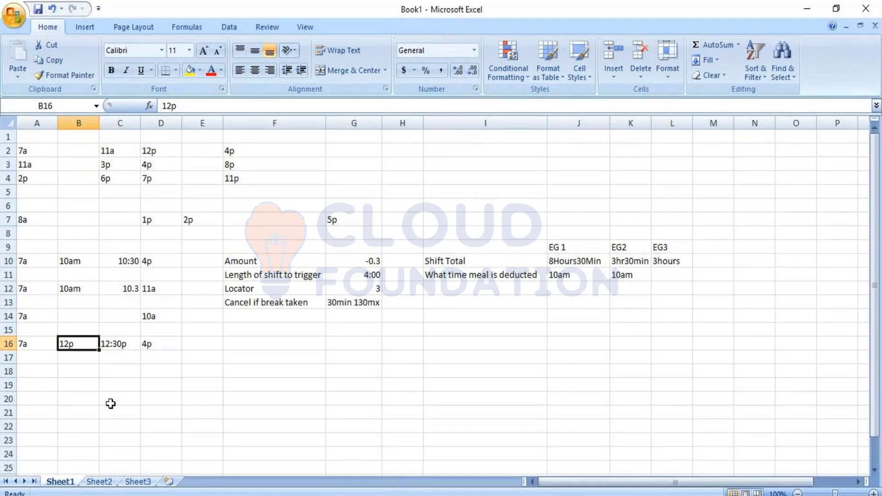
Enter "8Hr30Min" in M10 as the shift total for the row 16 example shift
click(703, 260)
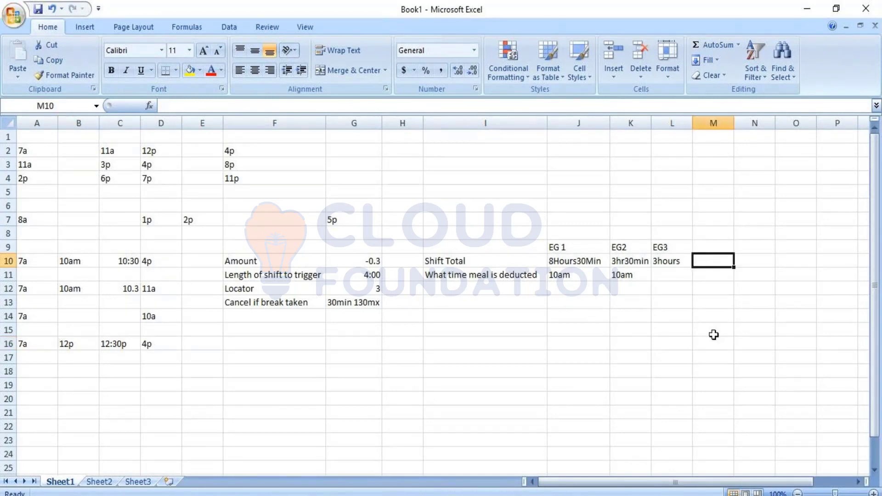
text(8Hr30)
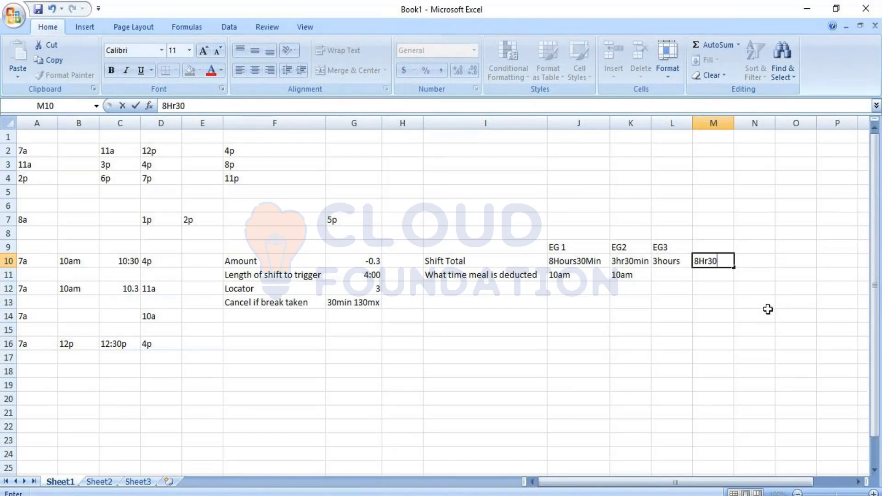
text(Min)
key(Return)
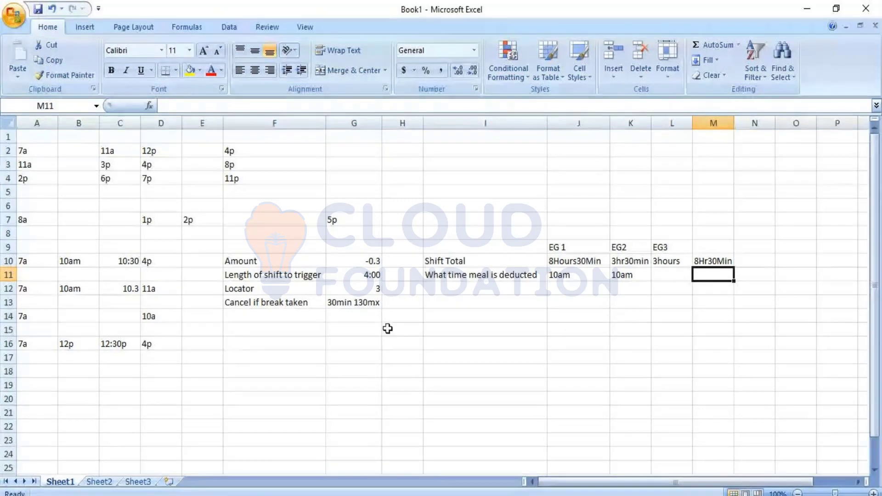
Check the row 16 break in B16:C16 against the "Cancel if break taken" range in F13:G13
click(339, 304)
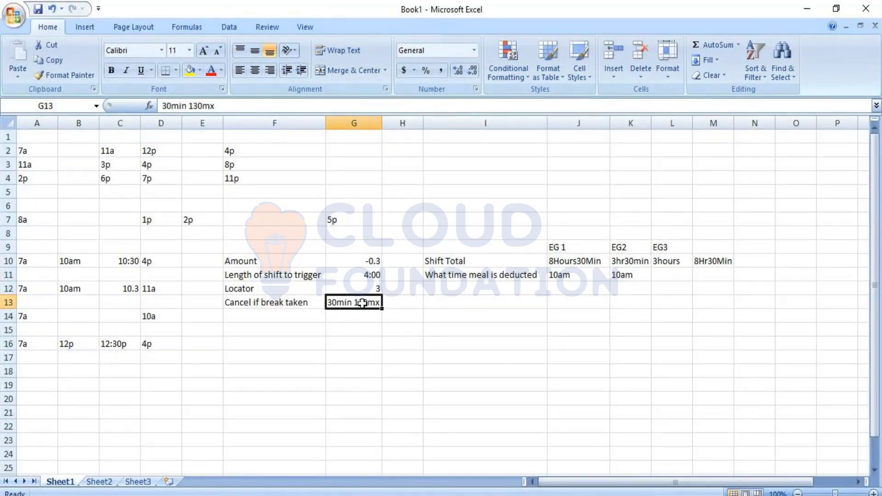
drag(94, 343, 103, 344)
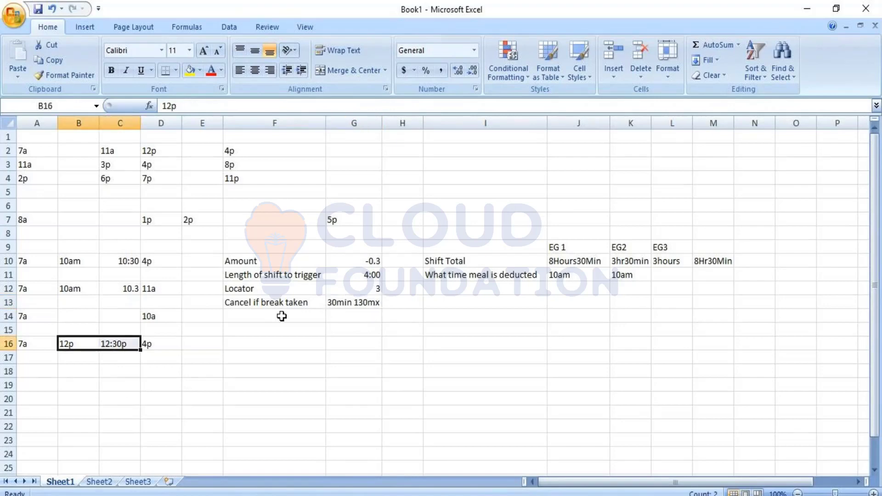
click(354, 302)
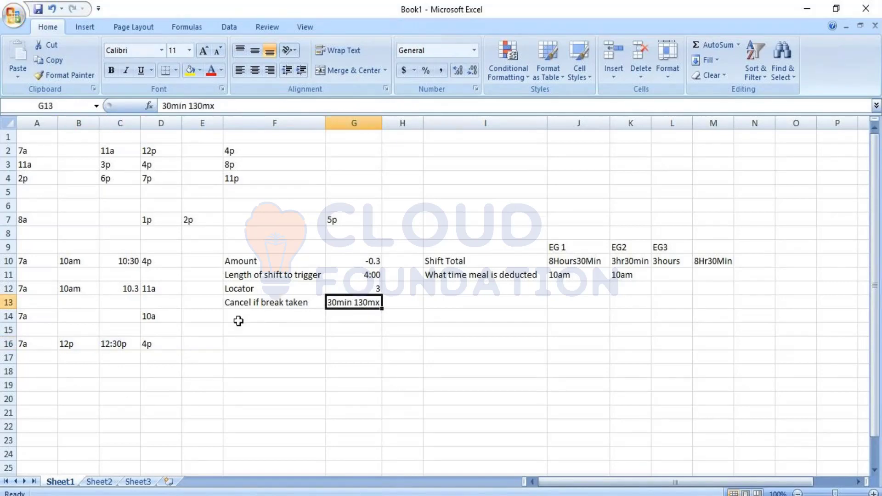
click(284, 304)
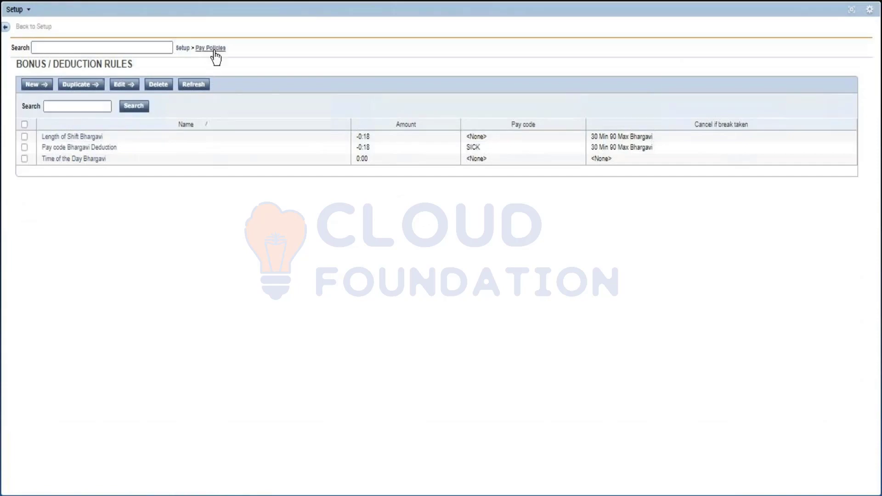
Switch to the Setup web application, open Bonuses / Deductions under Pay Policies and start a new rule
click(211, 48)
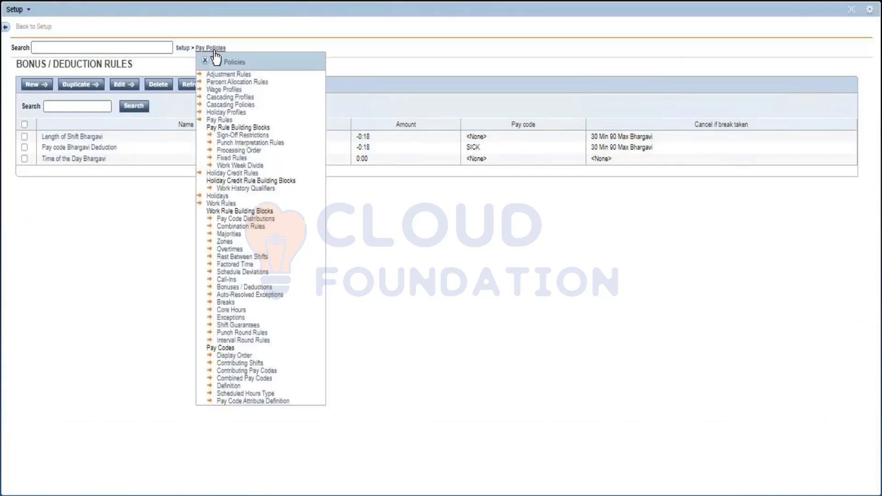
click(243, 287)
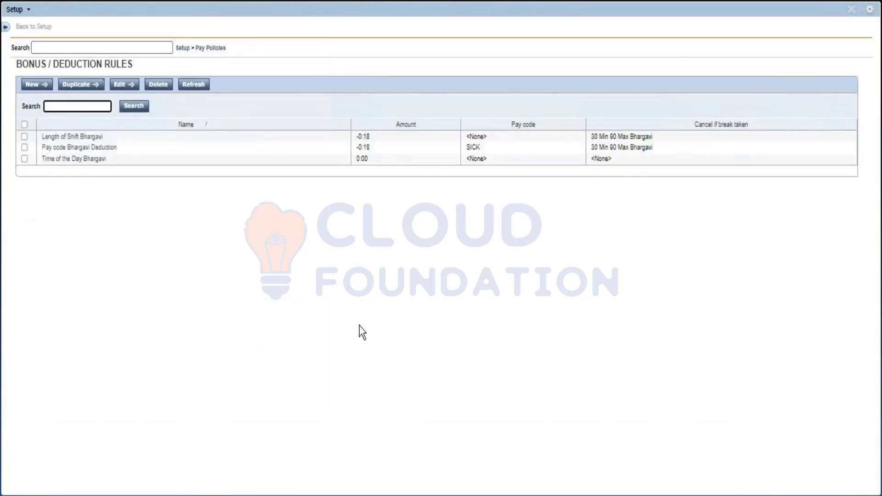
click(32, 86)
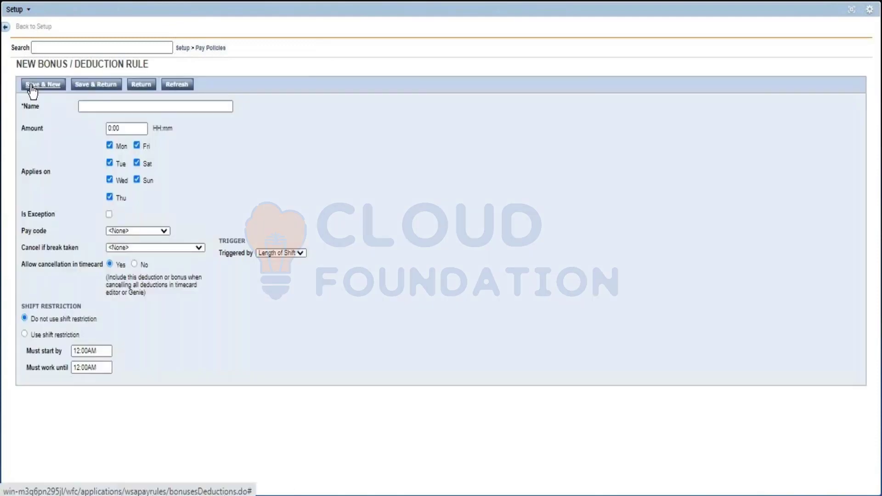
Review the new Bonus / Deduction rule form, including the options available under "Triggered by"
click(174, 106)
click(485, 183)
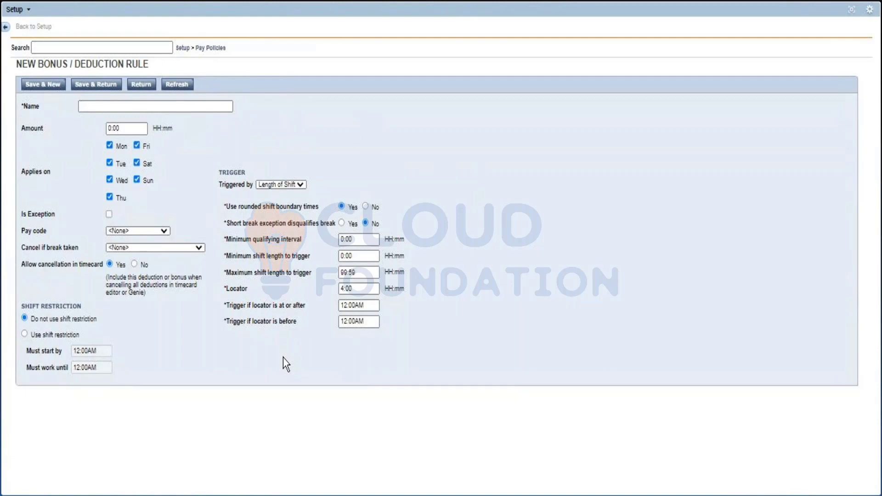
click(290, 184)
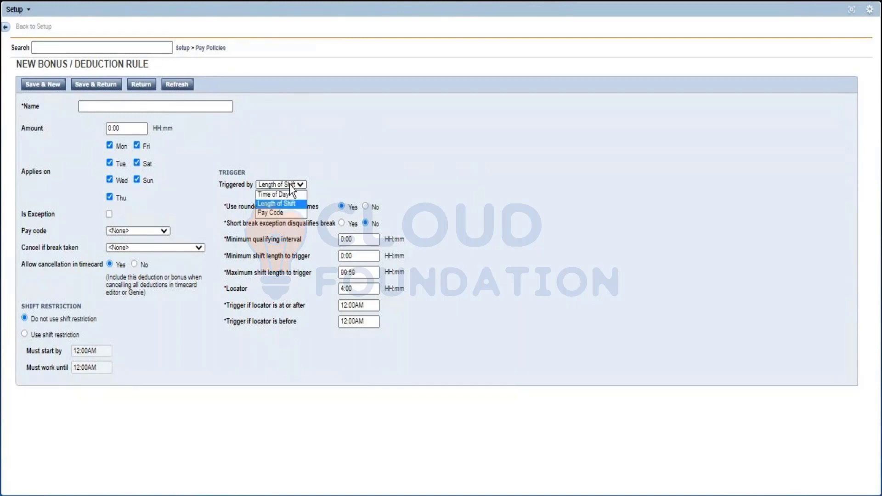
click(291, 185)
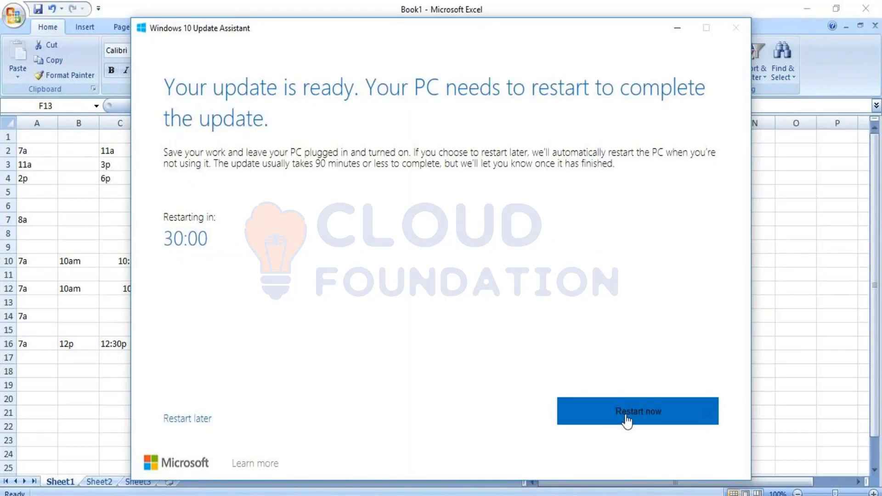
Start the pending Windows 10 update restart and dismiss the sign-out notice over the Excel workbook
click(626, 418)
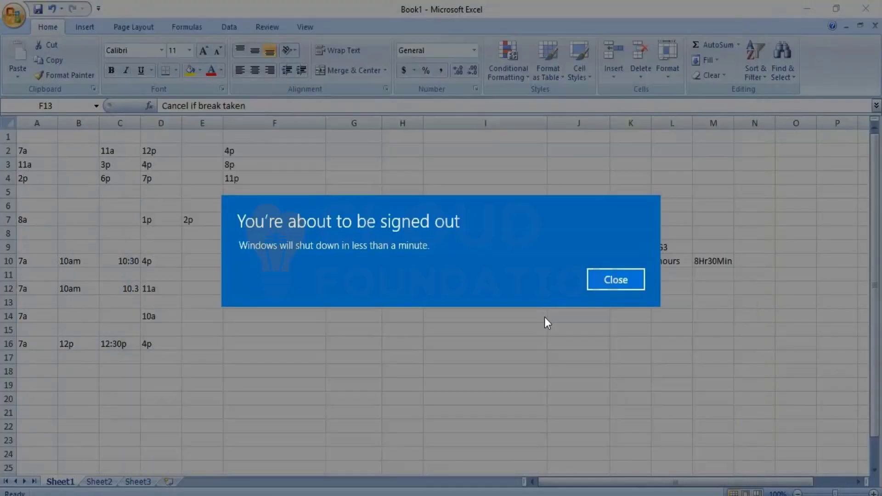
click(616, 279)
click(487, 384)
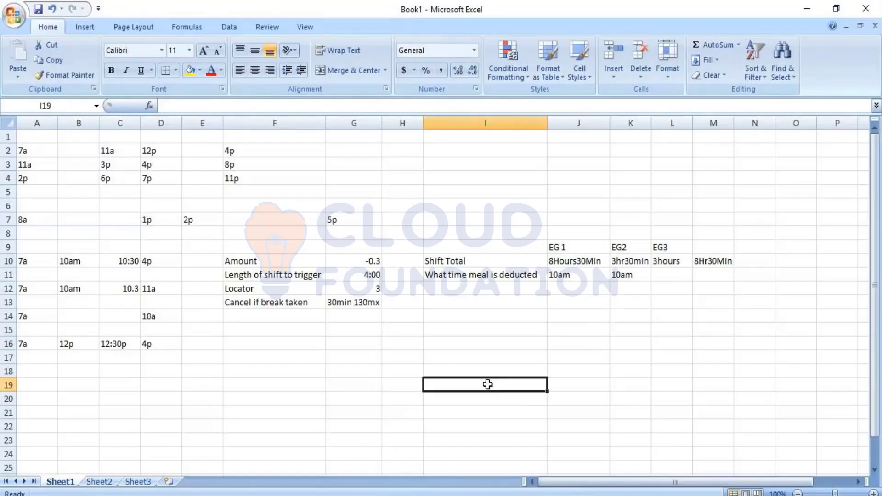
Change the "Cancel if break taken" value in G13 to "30min 1hr30min" and fit column G to its contents
click(316, 384)
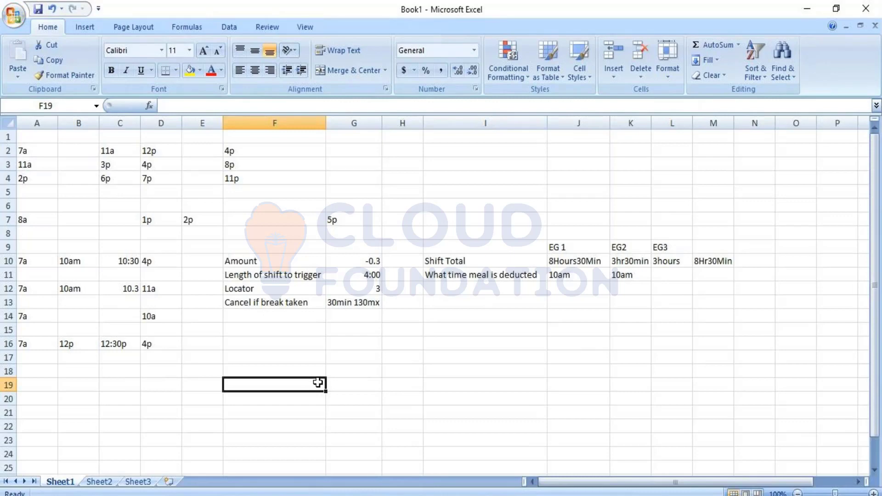
click(368, 301)
click(264, 107)
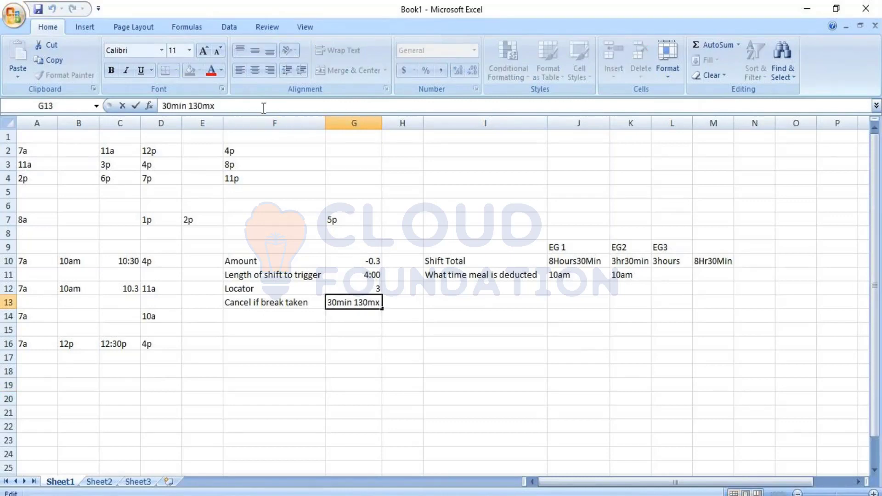
key(BackSpace)
key(BackSpace)
key(BackSpace)
key(BackSpace)
text(hr)
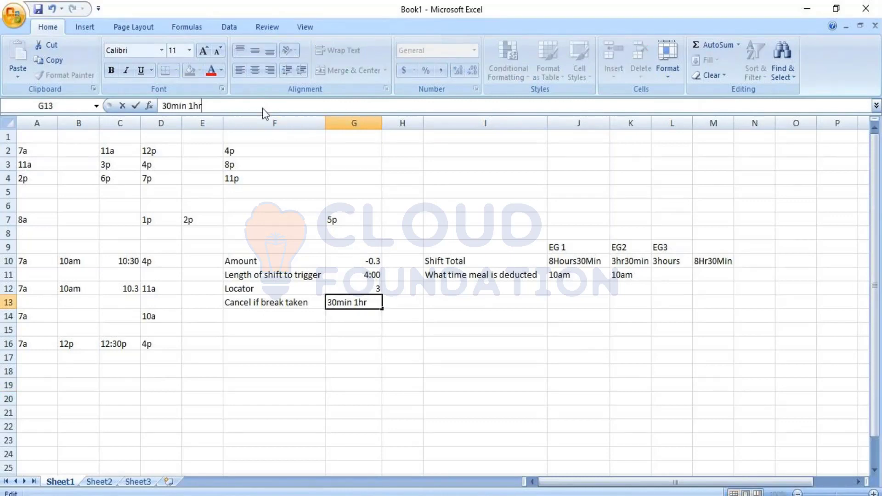
text(30min)
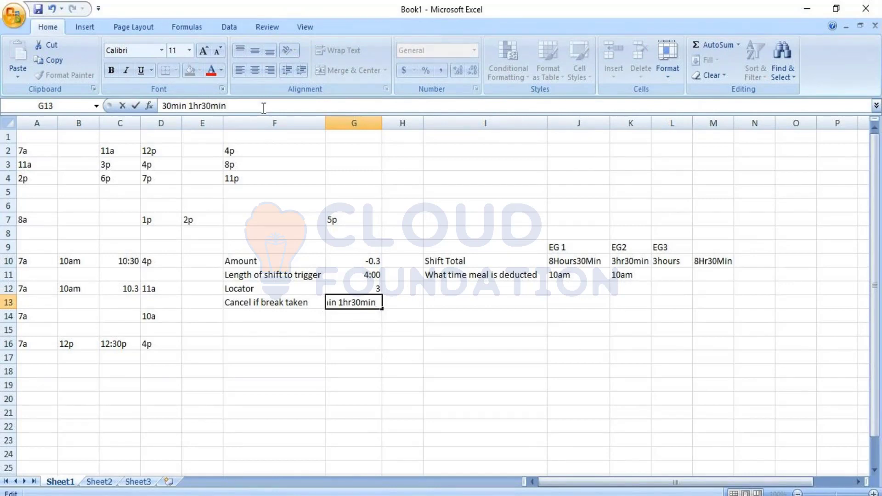
click(399, 352)
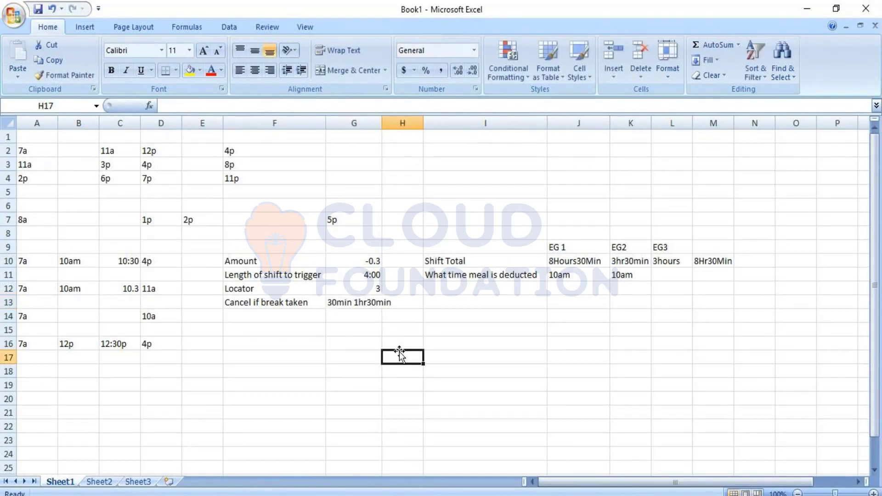
double_click(383, 123)
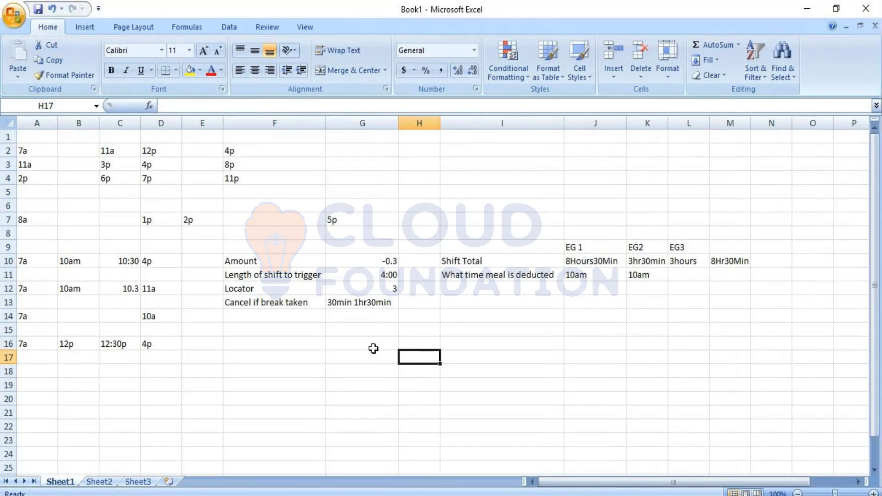